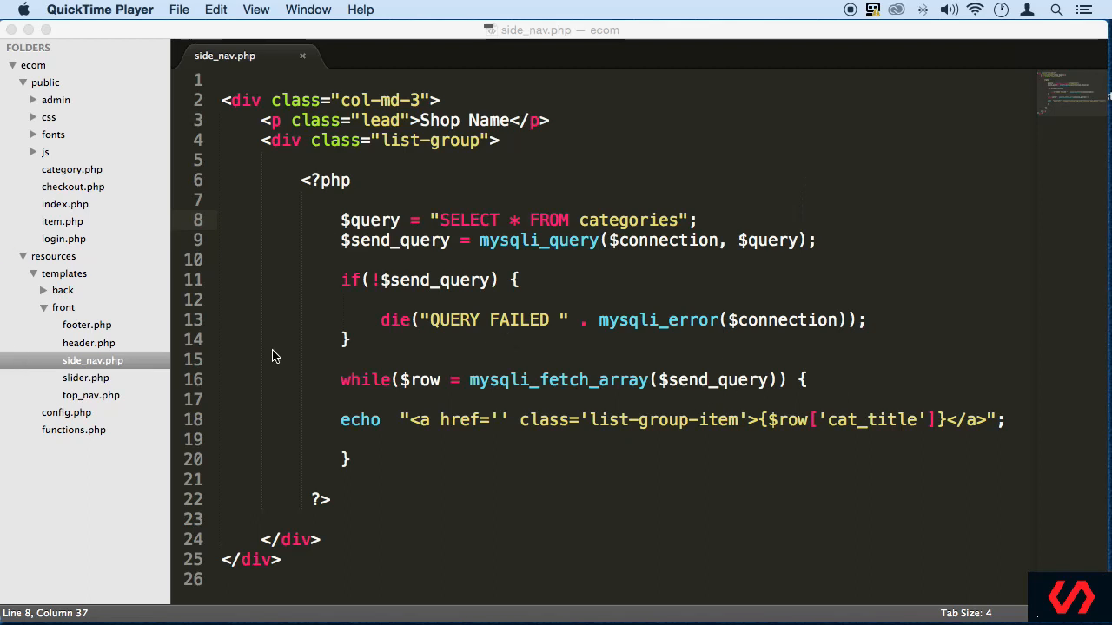
Step: Review side_nav.php's $query string, mysqli_query call and die error line
{"action": "key", "text": "super+Tab"}
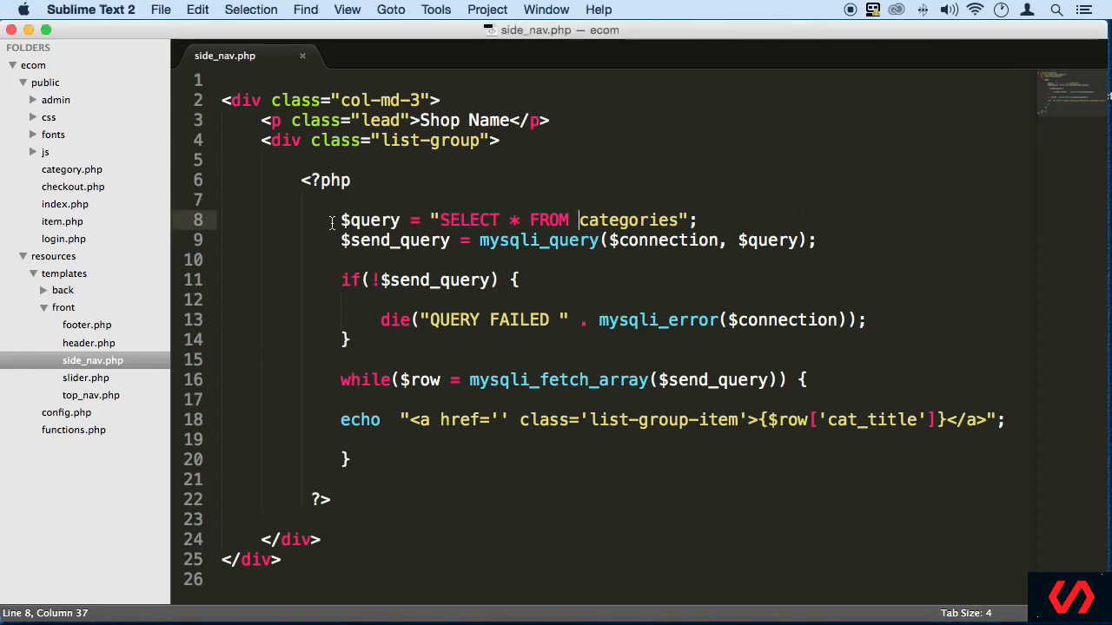
{"action": "mouse_move", "coordinate": [439, 219]}
{"action": "left_mouse_down"}
{"action": "mouse_move", "coordinate": [686, 221]}
{"action": "mouse_move", "coordinate": [340, 220]}
{"action": "left_mouse_up"}
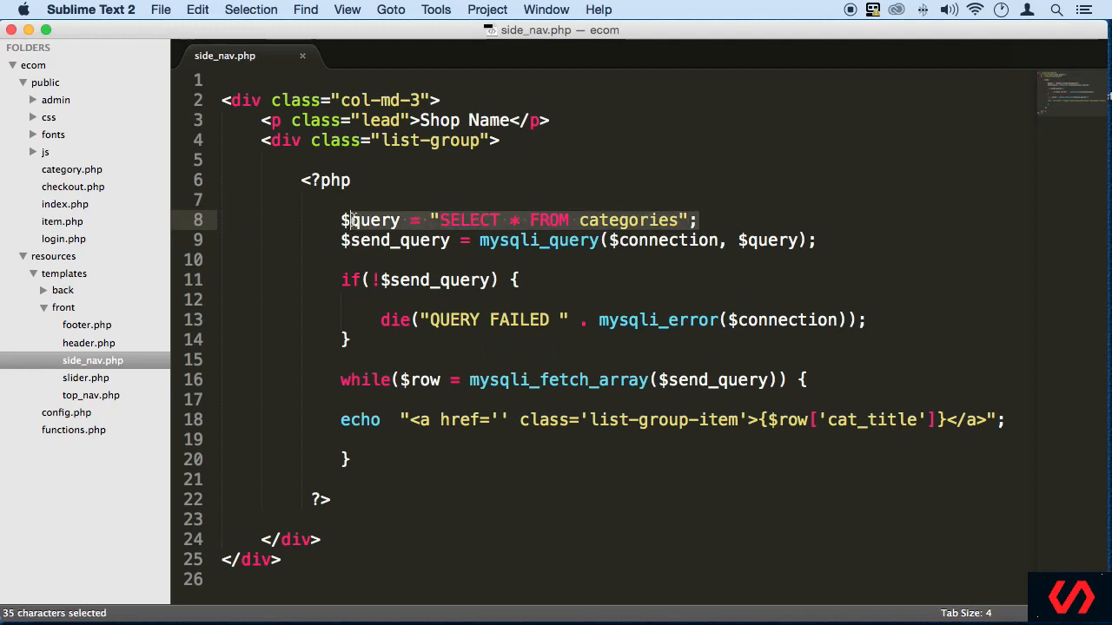
{"action": "left_click", "coordinate": [399, 219]}
{"action": "left_click_drag", "start_coordinate": [410, 220], "coordinate": [341, 220]}
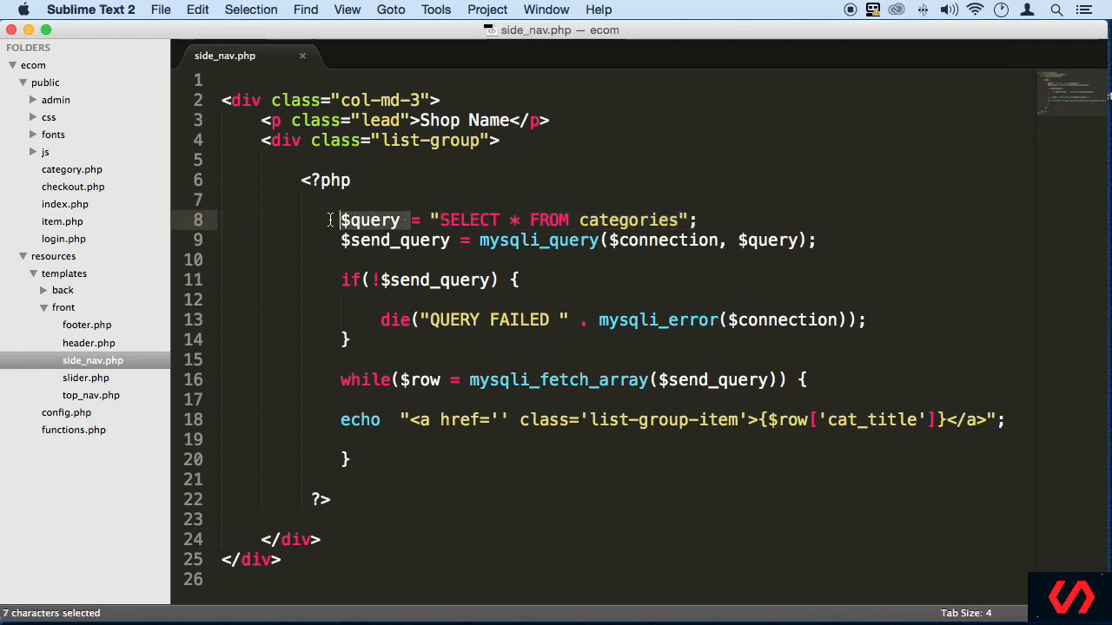
{"action": "left_click_drag", "start_coordinate": [479, 241], "coordinate": [602, 241]}
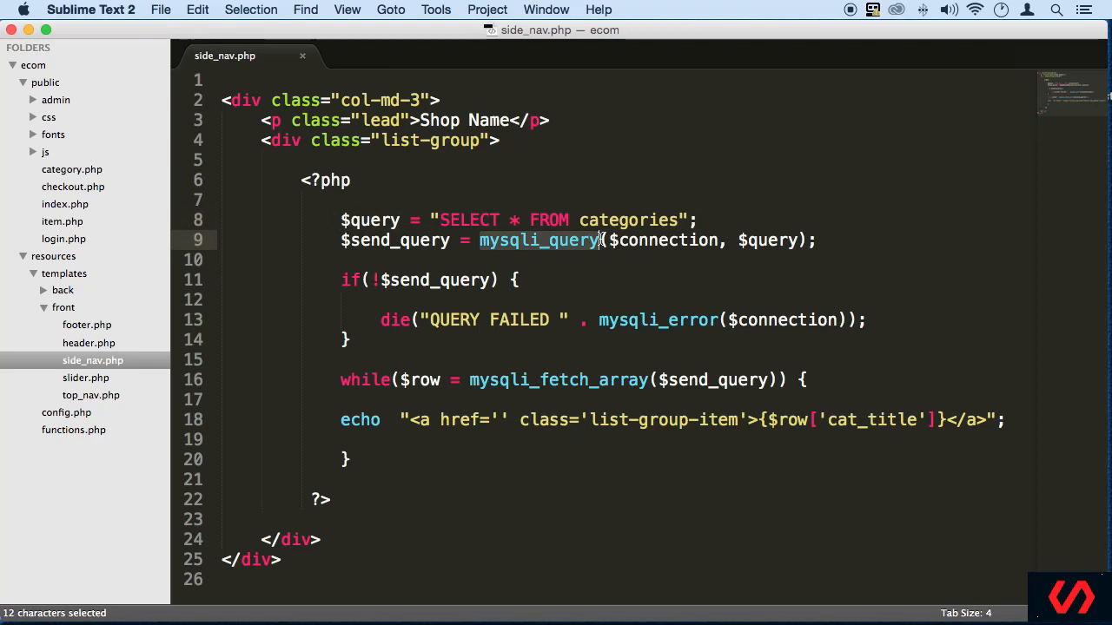
{"action": "left_click", "coordinate": [541, 257]}
{"action": "left_click_drag", "start_coordinate": [479, 241], "coordinate": [799, 241]}
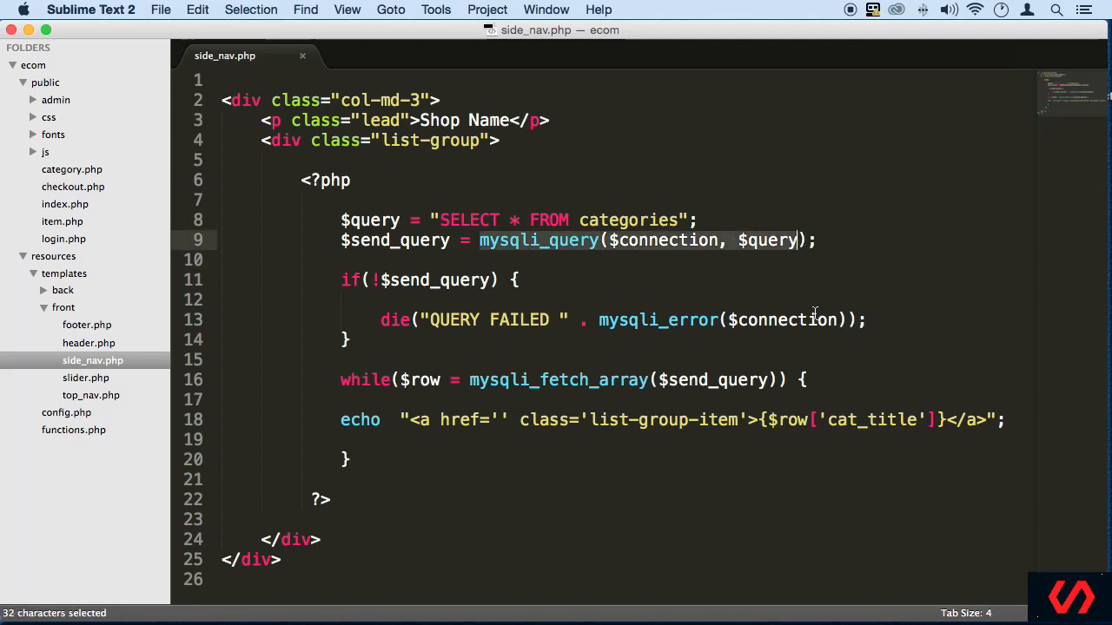
{"action": "left_click_drag", "start_coordinate": [594, 302], "coordinate": [734, 320]}
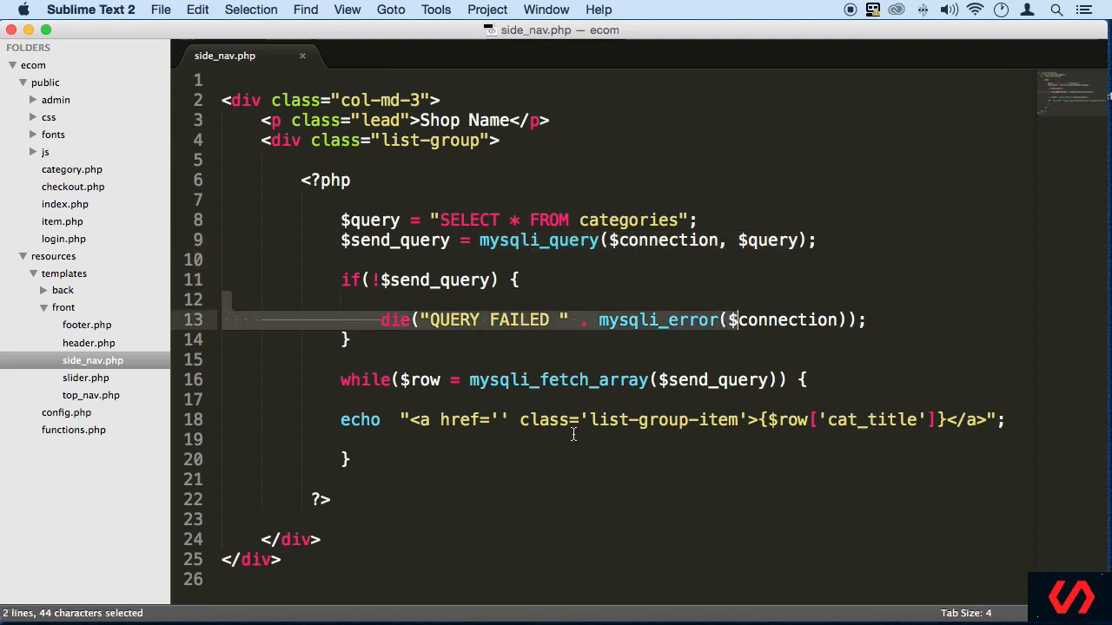
Step: Review the mysqli_fetch_array call on line 16 and the mysqli_query call again
{"action": "left_click_drag", "start_coordinate": [461, 379], "coordinate": [658, 380]}
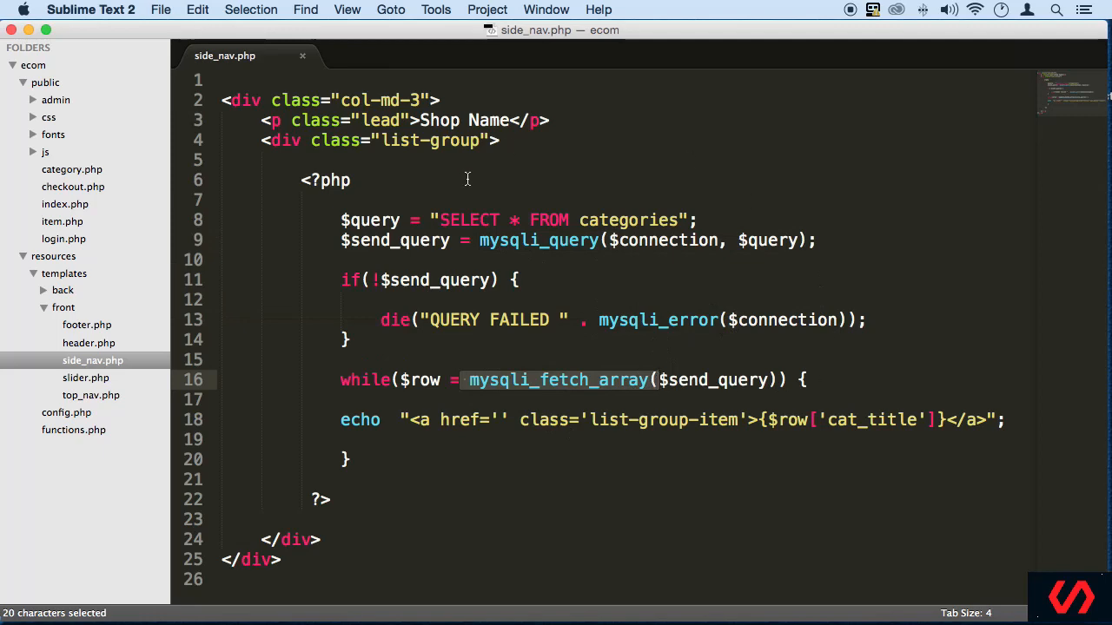
{"action": "left_click", "coordinate": [559, 397]}
{"action": "left_click_drag", "start_coordinate": [469, 379], "coordinate": [648, 380]}
{"action": "left_click_drag", "start_coordinate": [480, 241], "coordinate": [629, 240]}
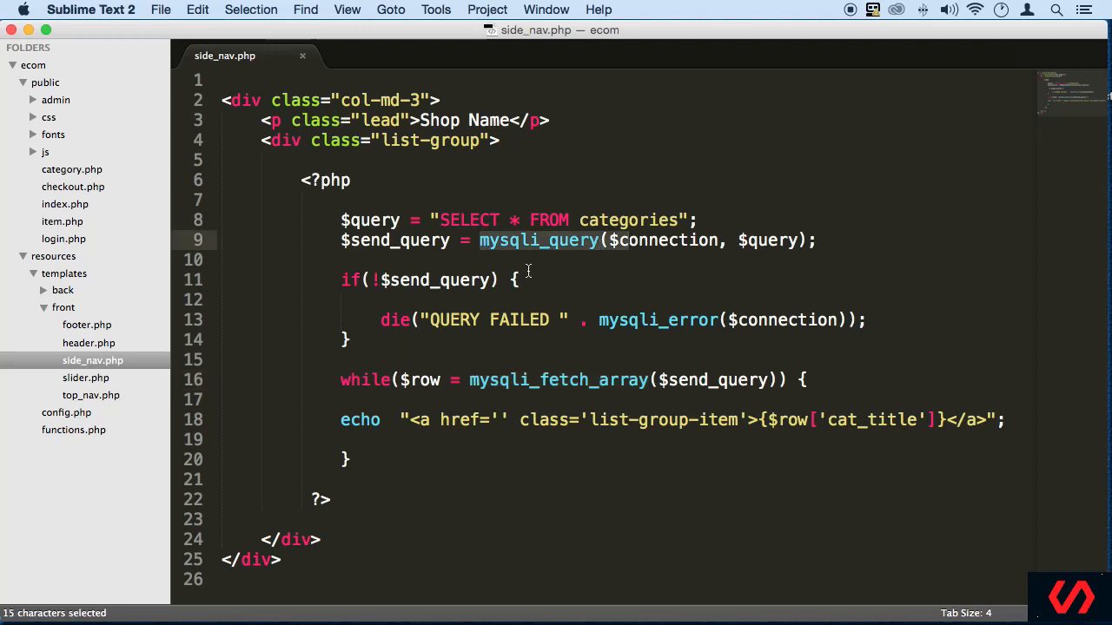
{"action": "left_click", "coordinate": [500, 241]}
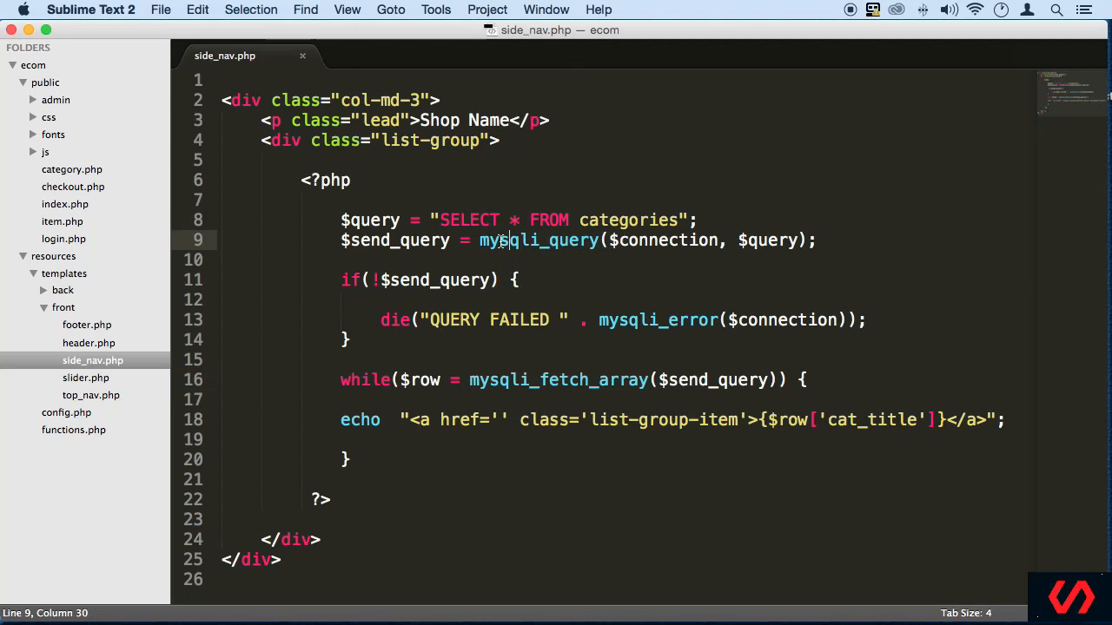
Step: Open functions.php from the resources folder and add blank lines inside the PHP block
{"action": "left_click", "coordinate": [70, 429]}
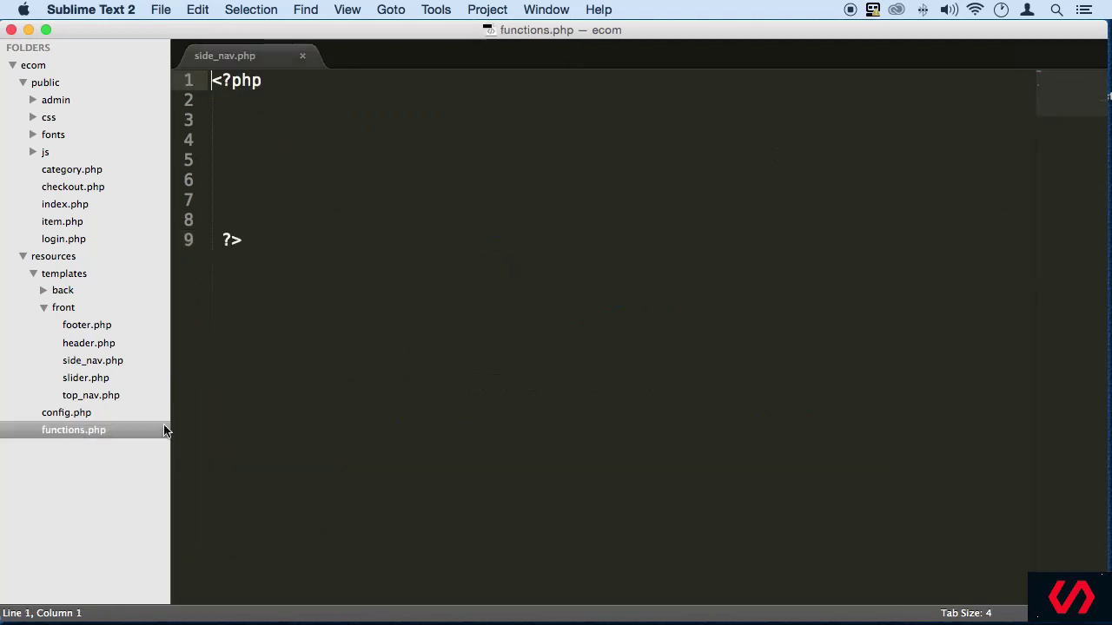
{"action": "left_click", "coordinate": [306, 119]}
{"action": "key", "text": "Return"}
{"action": "key", "text": "Return"}
{"action": "key", "text": "Return"}
{"action": "key", "text": "Return"}
{"action": "key", "text": "Return"}
{"action": "key", "text": "Return"}
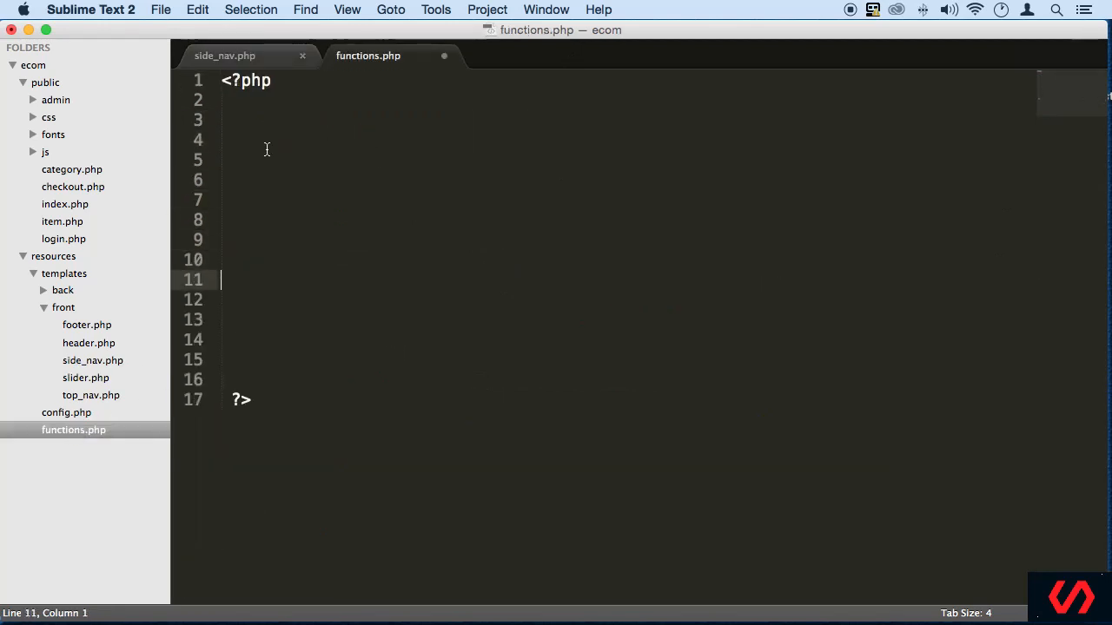
{"action": "key", "text": "Return"}
{"action": "key", "text": "Return"}
{"action": "key", "text": "Return"}
{"action": "left_click", "coordinate": [262, 145]}
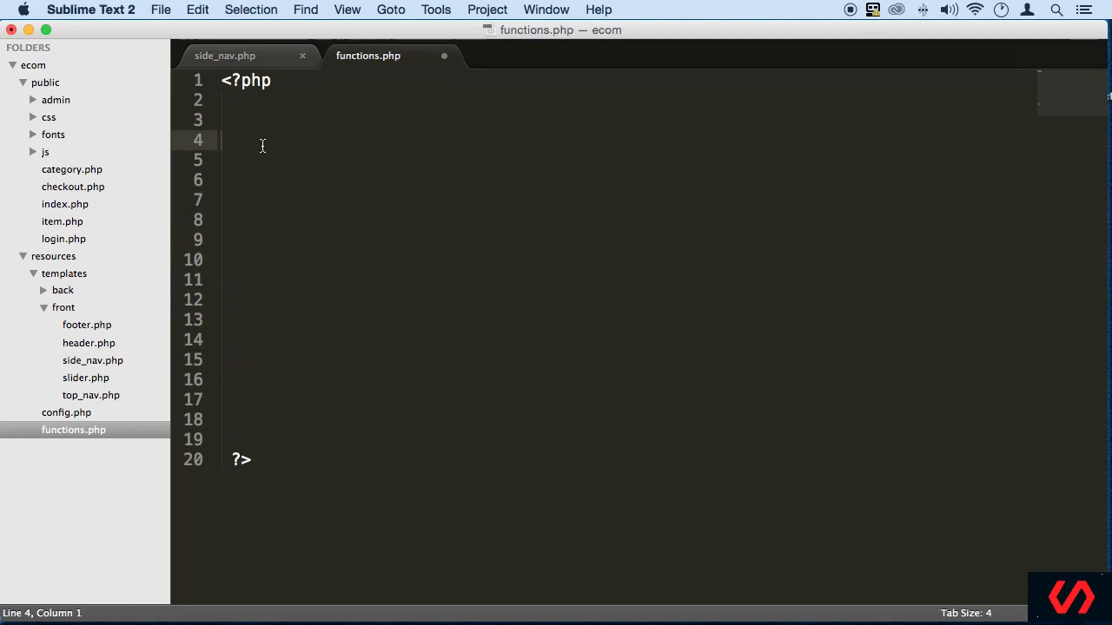
{"action": "type", "text": "head"}
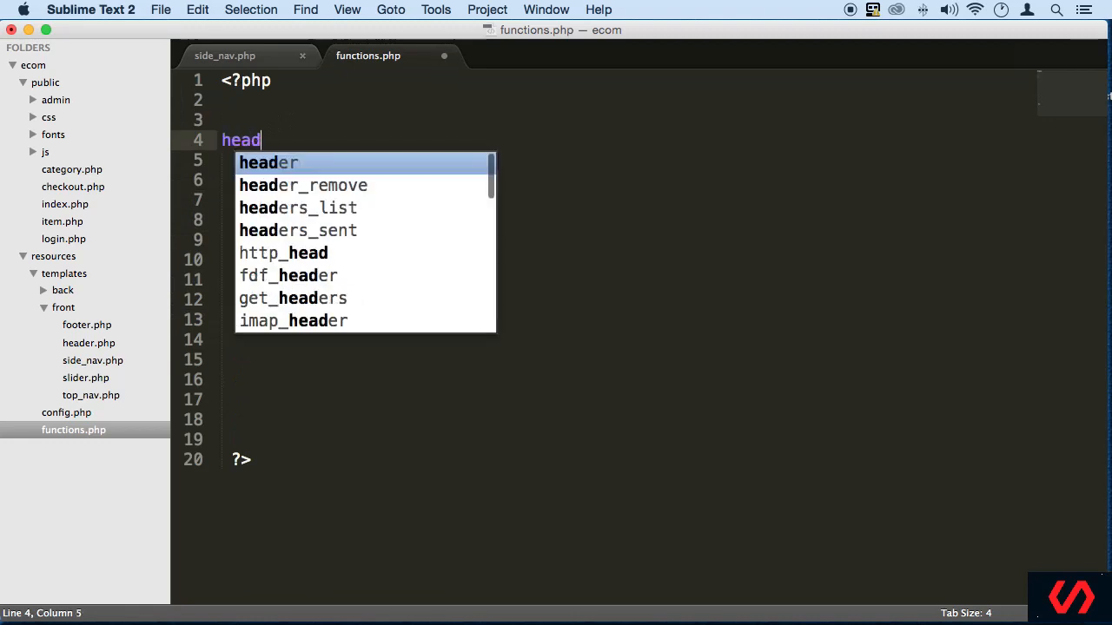
{"action": "type", "text": "er()"}
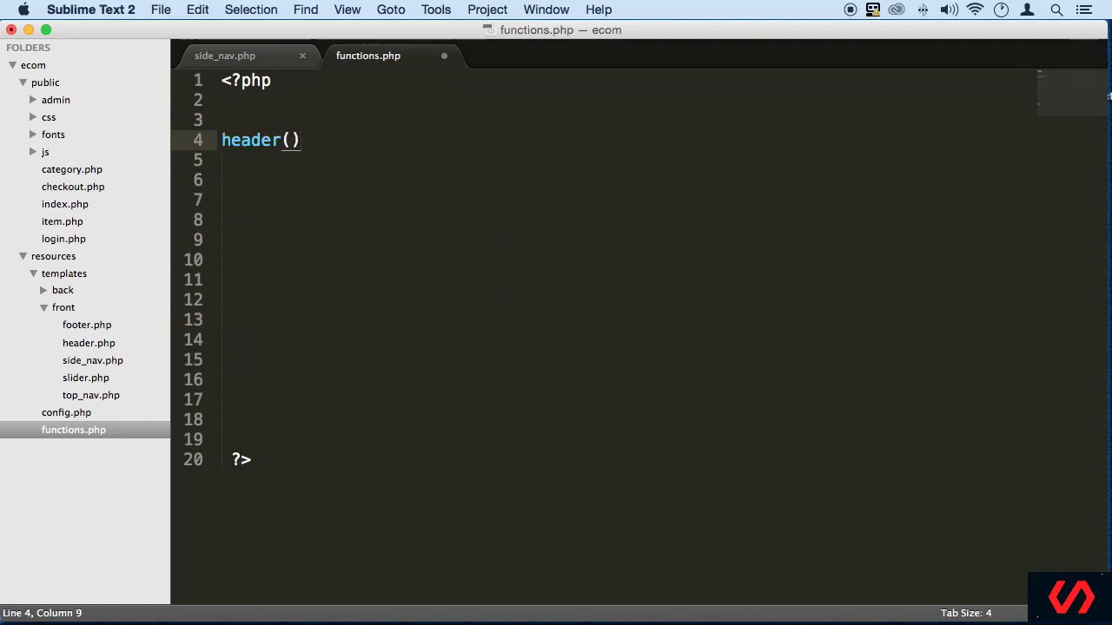
Step: Declare an empty redirect() function on line 4, erasing the stray header call
{"action": "key", "text": "BackSpace"}
{"action": "key", "text": "BackSpace"}
{"action": "key", "text": "BackSpace"}
{"action": "key", "text": "BackSpace"}
{"action": "key", "text": "BackSpace"}
{"action": "key", "text": "BackSpace"}
{"action": "type", "text": "function "}
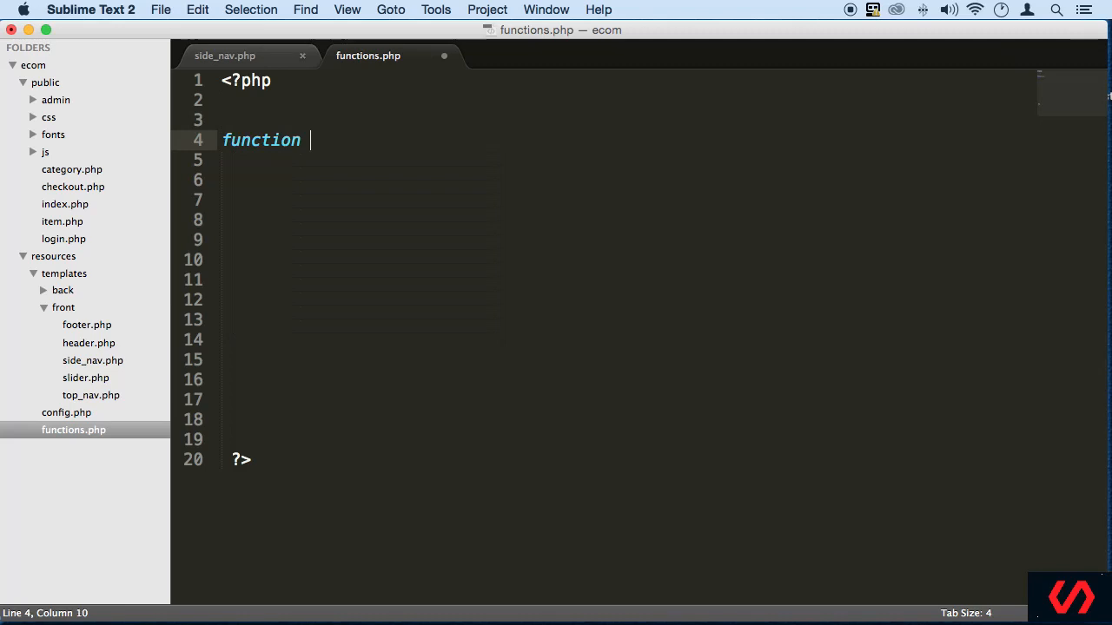
{"action": "type", "text": "redirect"}
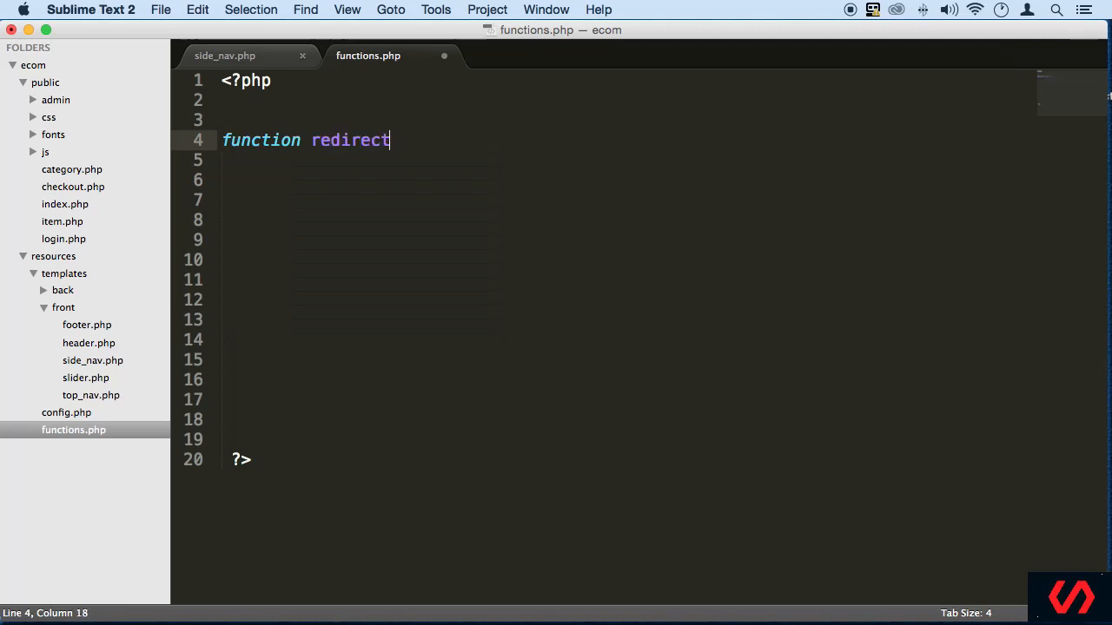
{"action": "type", "text": "()"}
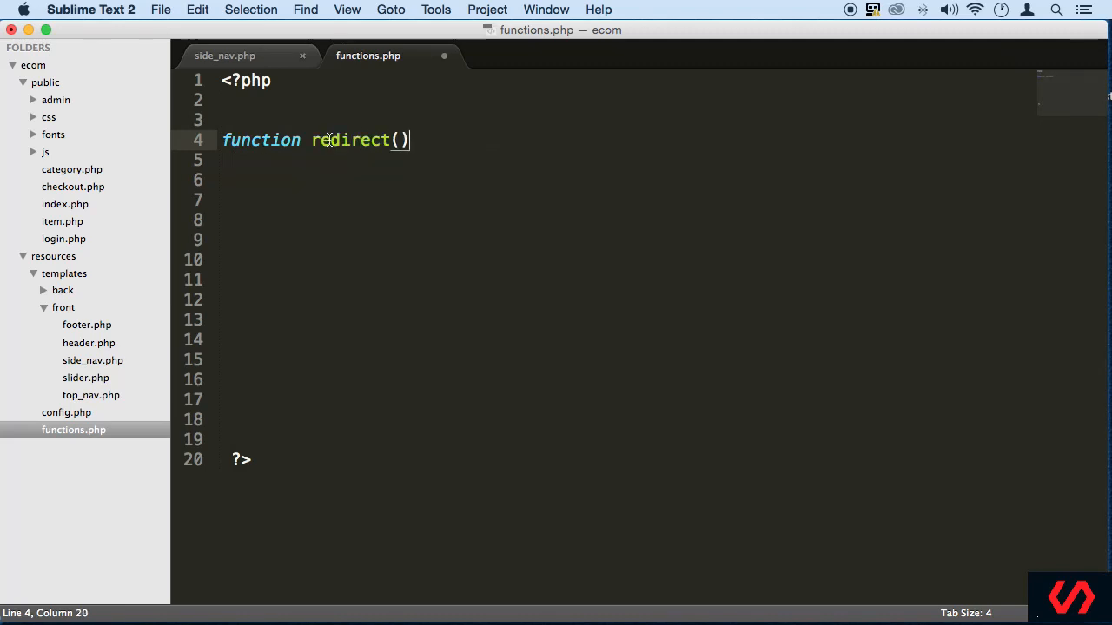
{"action": "left_click_drag", "start_coordinate": [312, 141], "coordinate": [408, 143]}
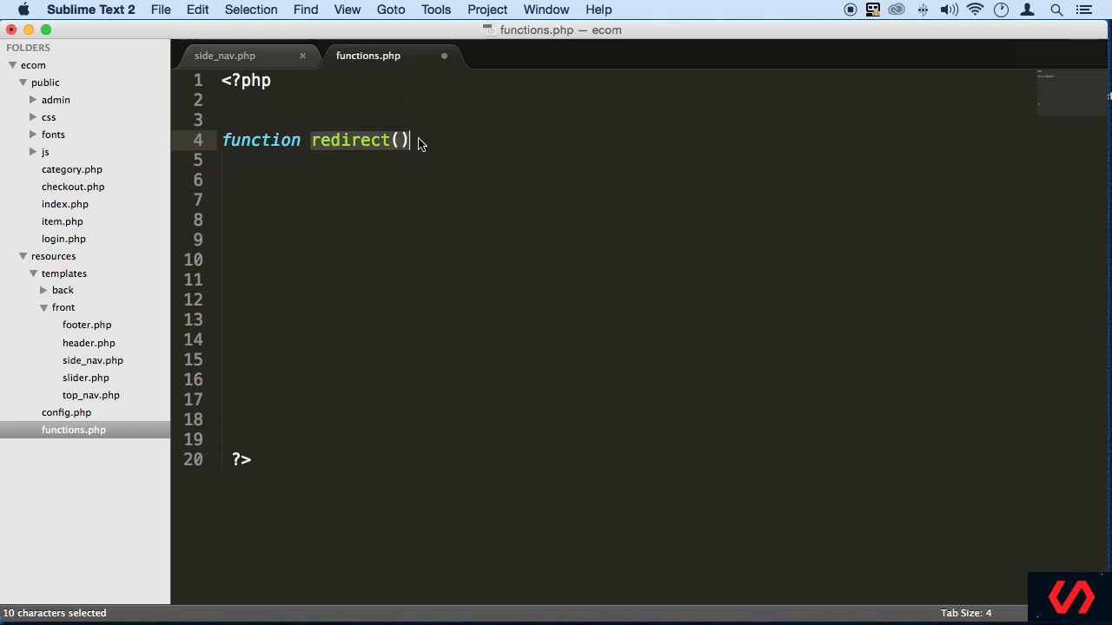
{"action": "left_click", "coordinate": [417, 144]}
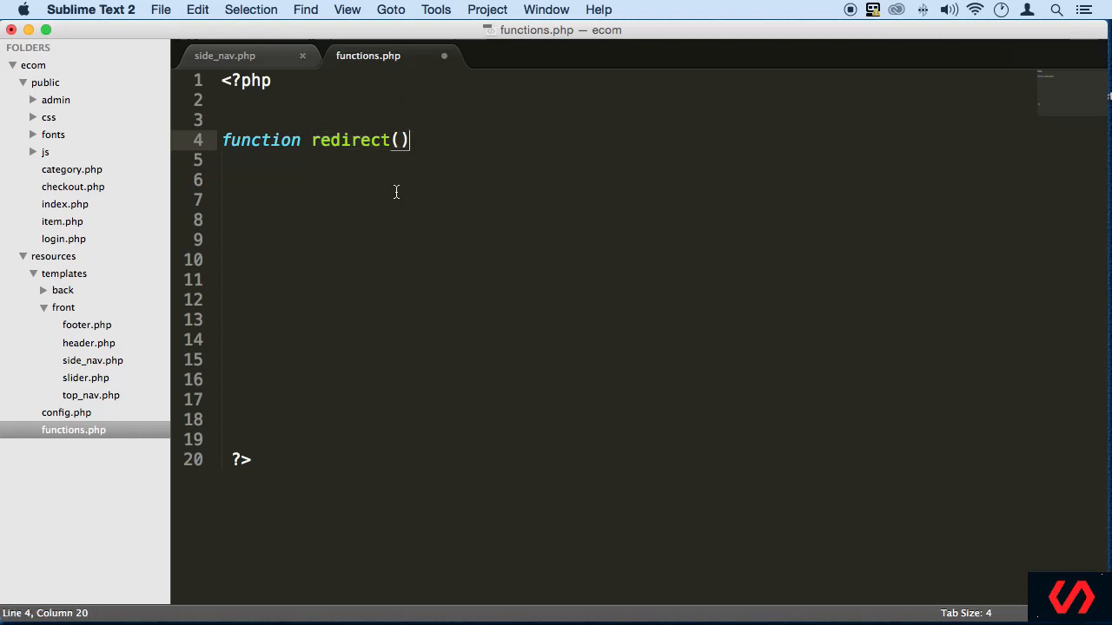
{"action": "type", "text": "{"}
Step: Fill redirect's body with header("Location: $location ")
{"action": "key", "text": "Return"}
{"action": "key", "text": "Return"}
{"action": "key", "text": "Return"}
{"action": "key", "text": "Return"}
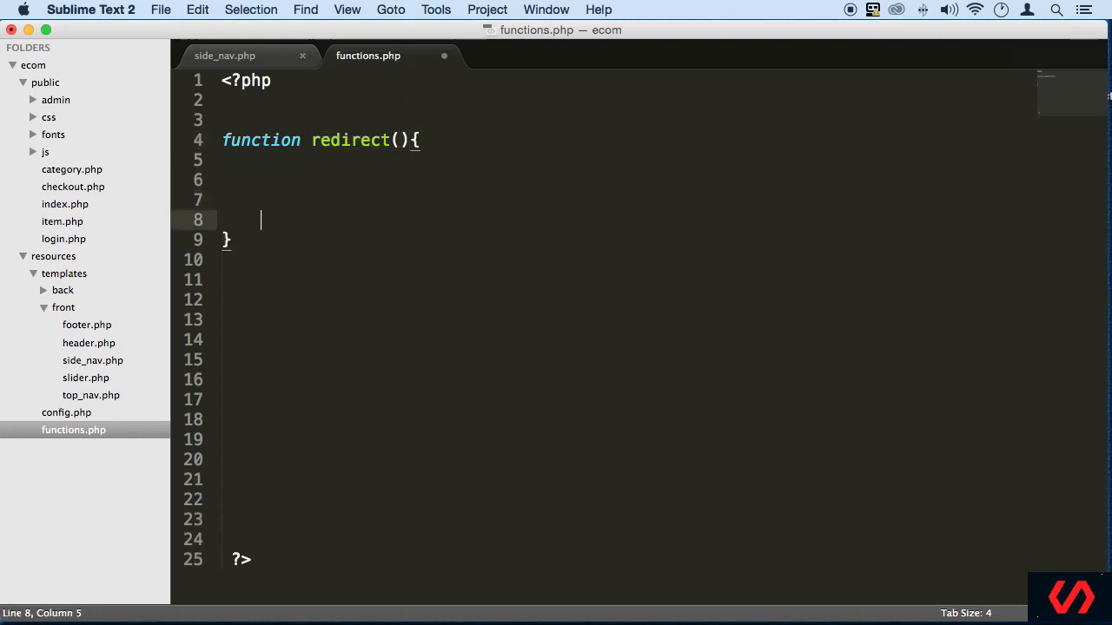
{"action": "key", "text": "Up"}
{"action": "key", "text": "Up"}
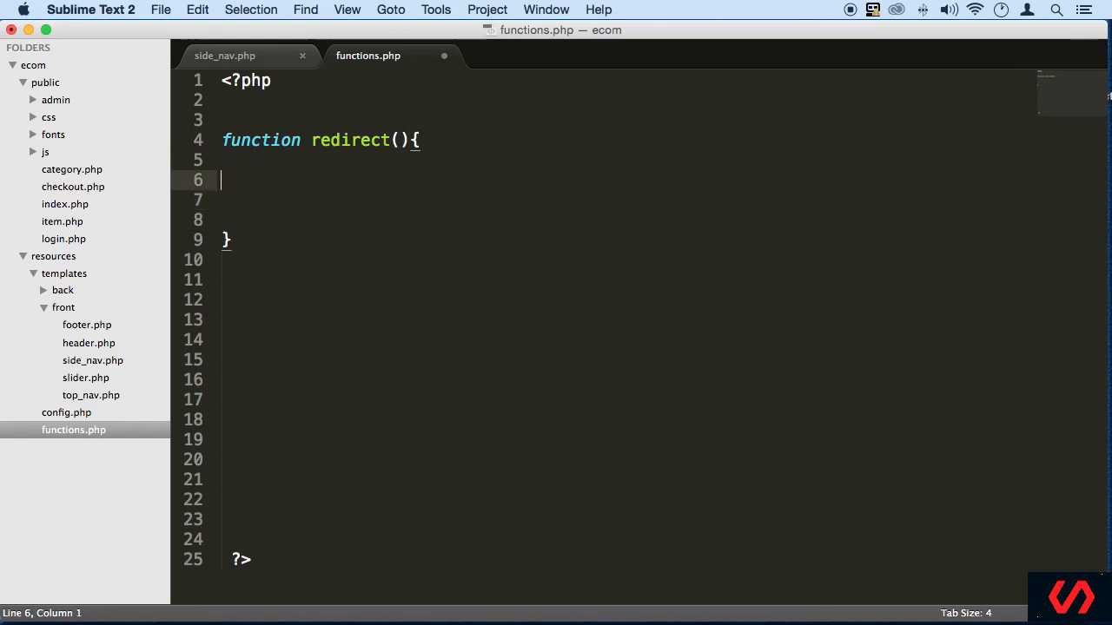
{"action": "type", "text": "header("}
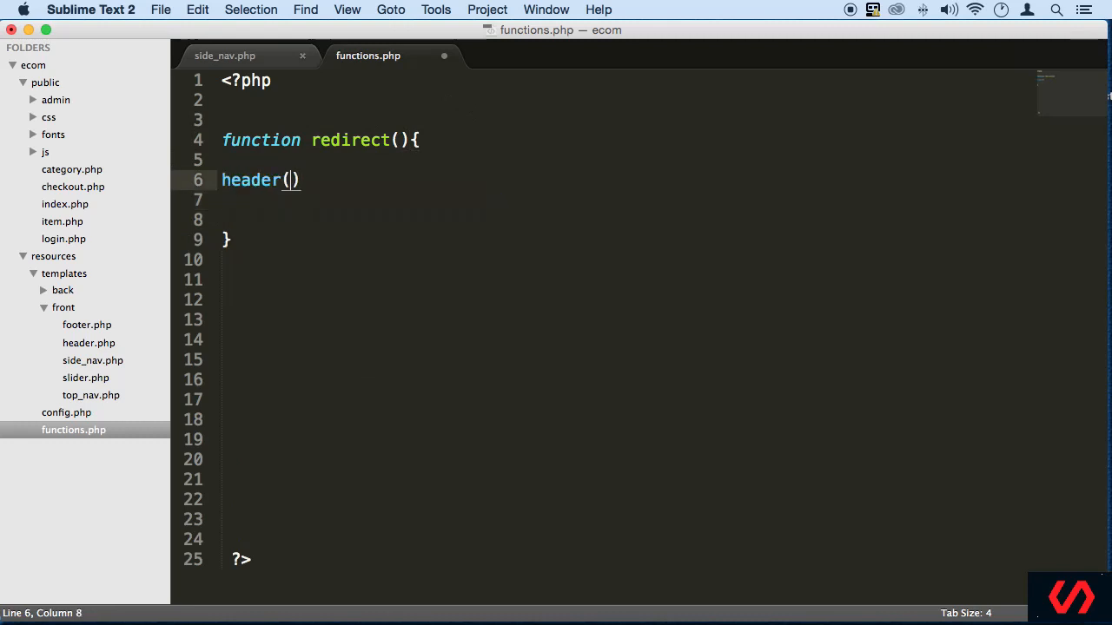
{"action": "key", "text": "Right"}
{"action": "type", "text": ";"}
{"action": "key", "text": "Left"}
{"action": "key", "text": "Left"}
{"action": "type", "text": "\"\""}
{"action": "key", "text": "Left"}
{"action": "type", "text": "Locatio"}
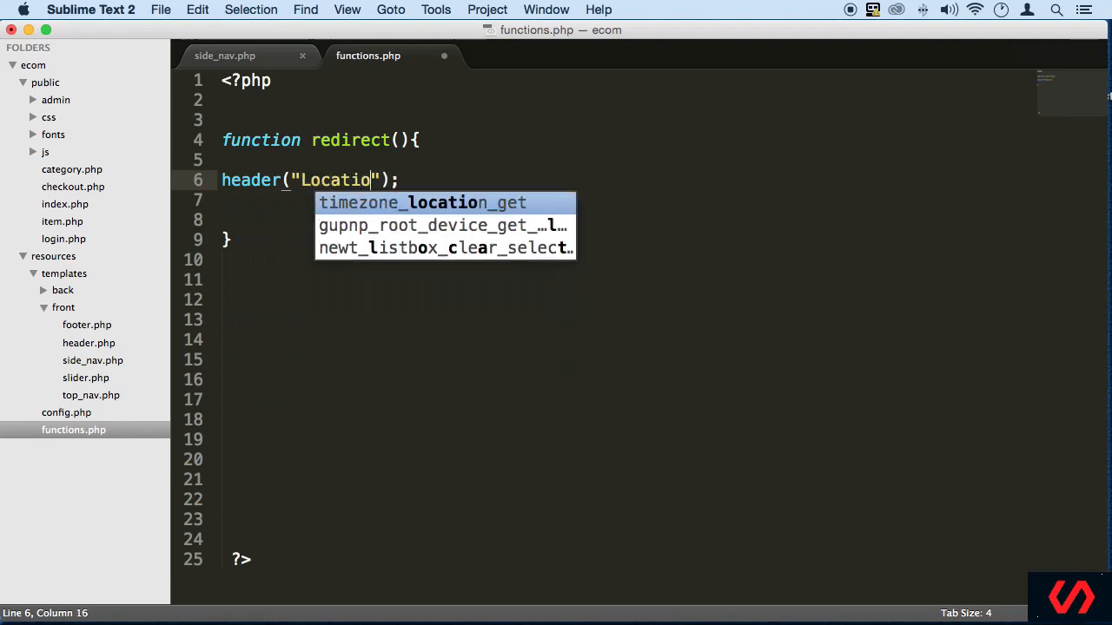
{"action": "type", "text": "n:"}
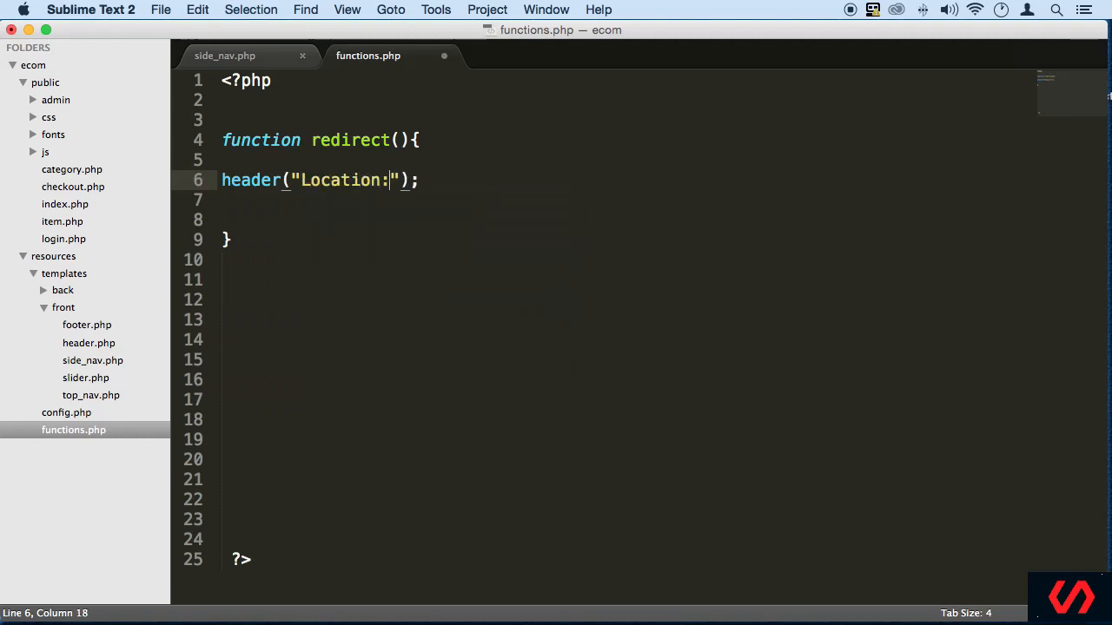
{"action": "key", "text": "Right"}
{"action": "key", "text": "Left"}
{"action": "type", "text": "$loc"}
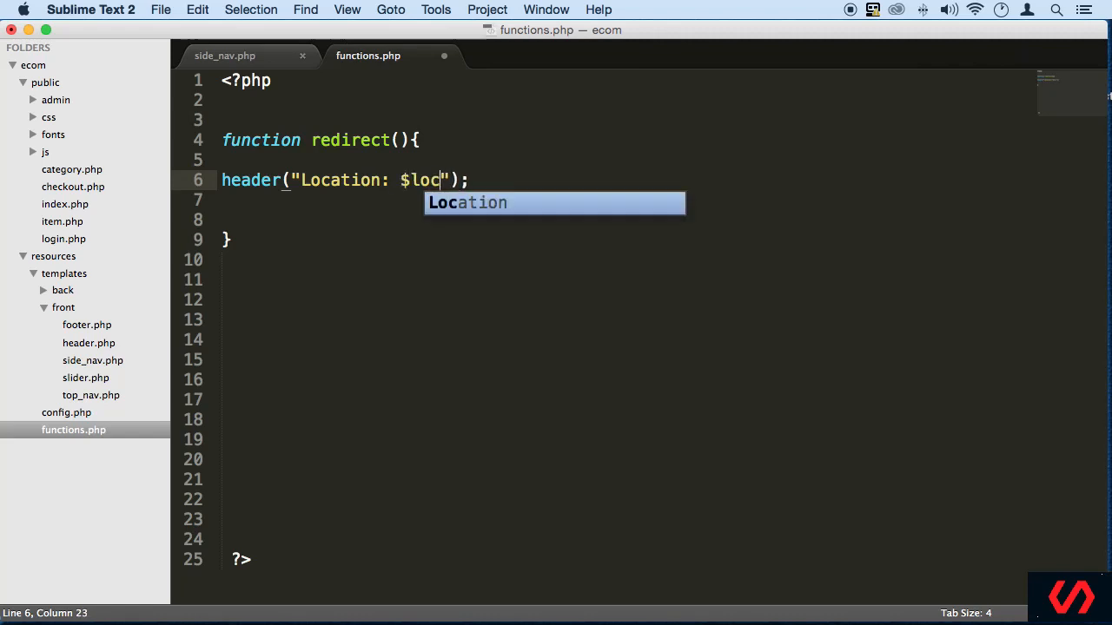
{"action": "type", "text": "ation"}
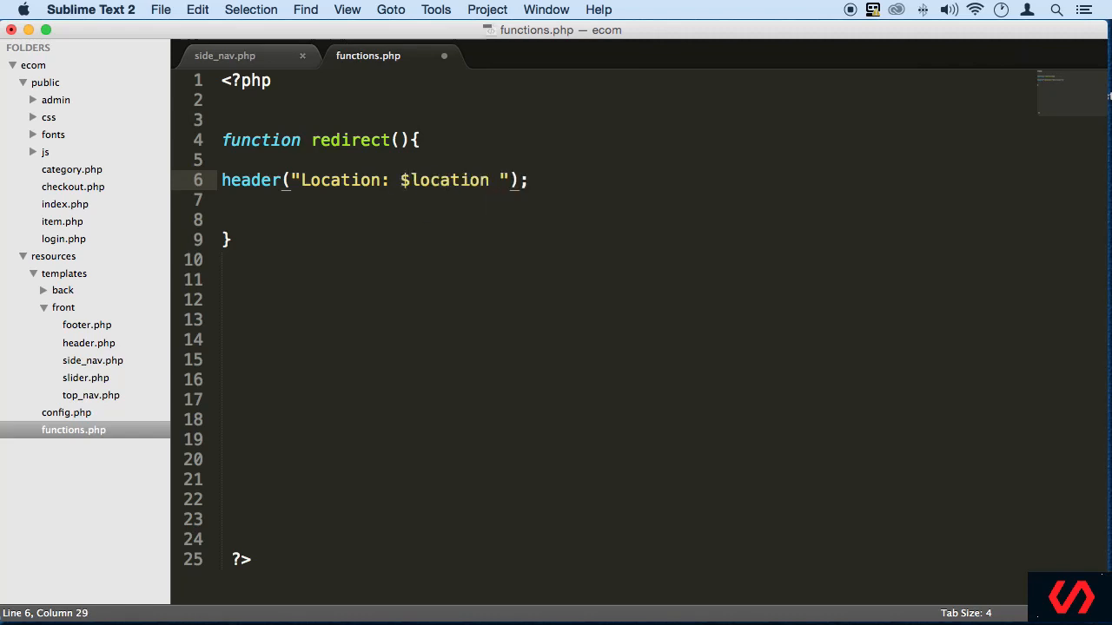
Step: Add the $location parameter to redirect, save, and start a new function on line 11
{"action": "left_click", "coordinate": [399, 140]}
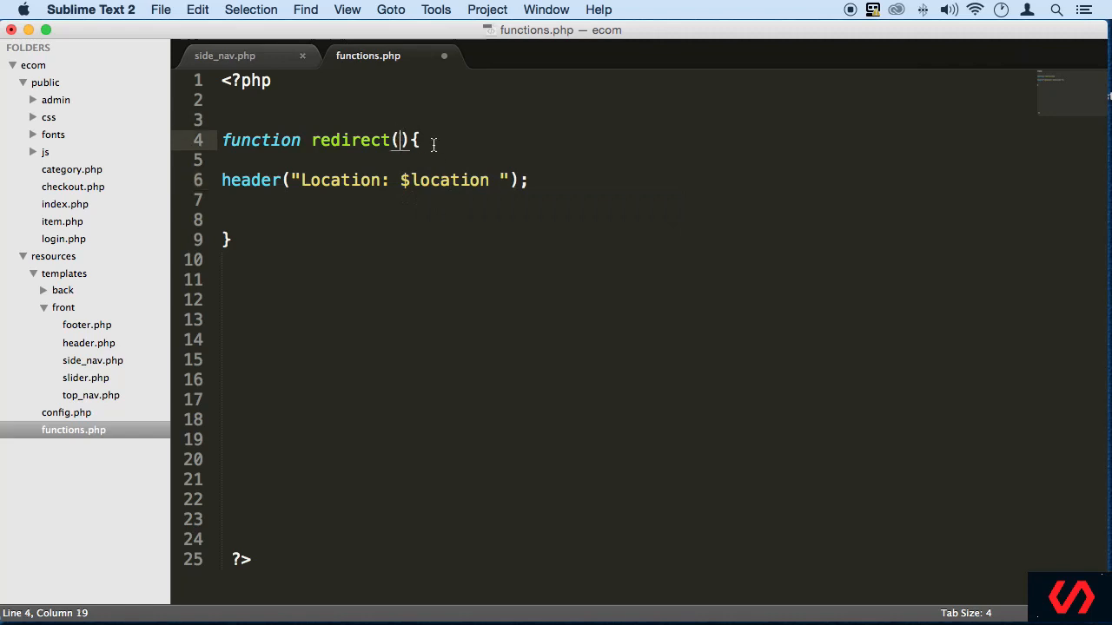
{"action": "type", "text": "$location"}
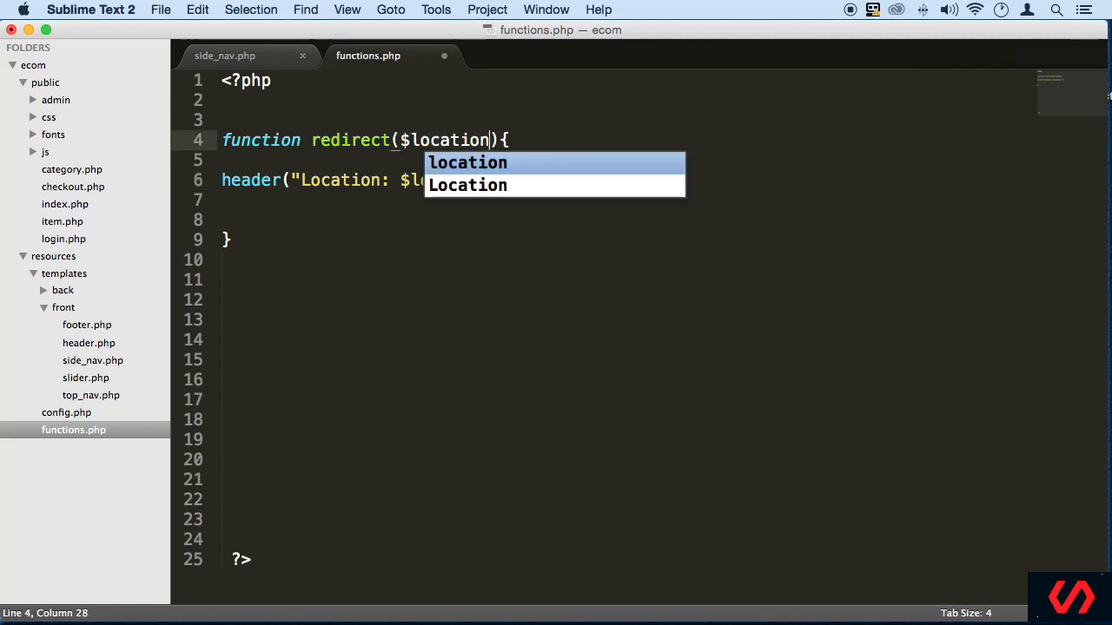
{"action": "key", "text": "super+s"}
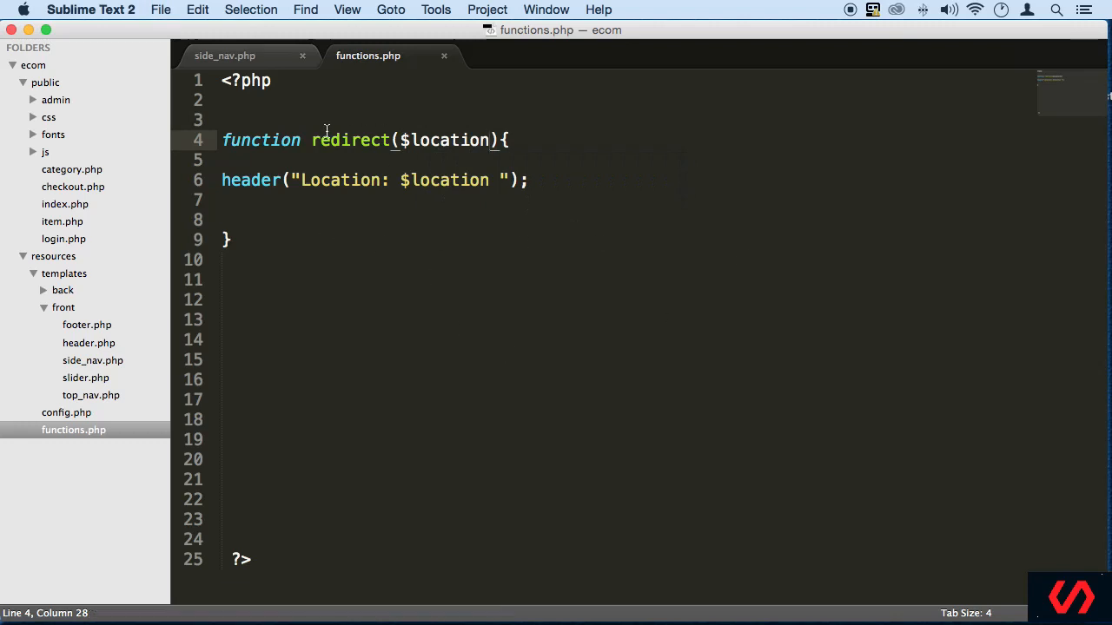
{"action": "left_click_drag", "start_coordinate": [308, 140], "coordinate": [466, 250]}
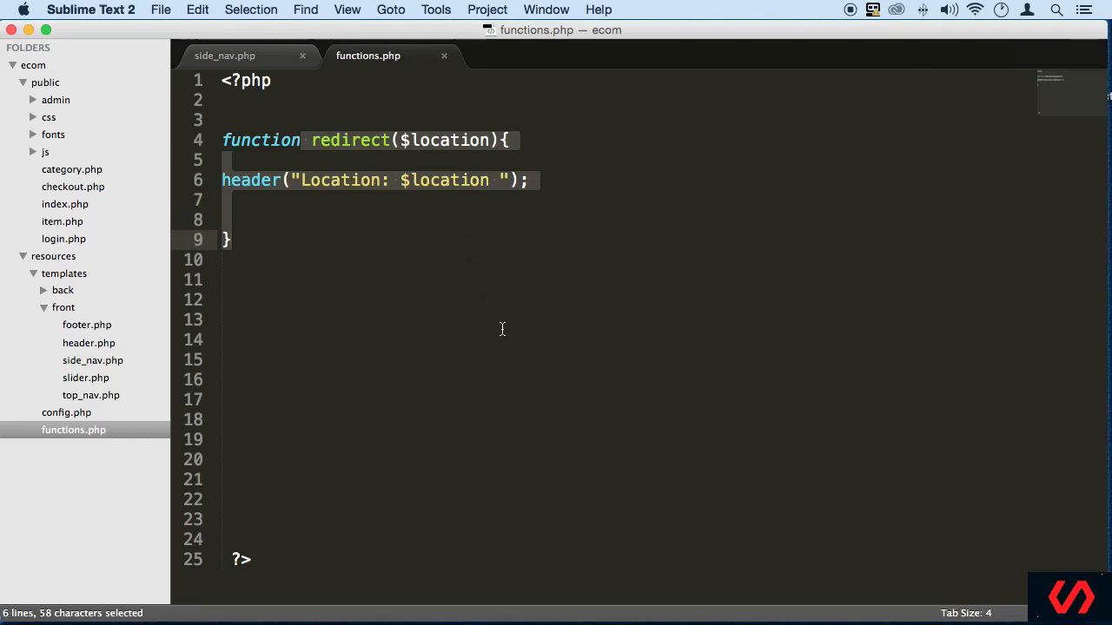
{"action": "left_click", "coordinate": [370, 280]}
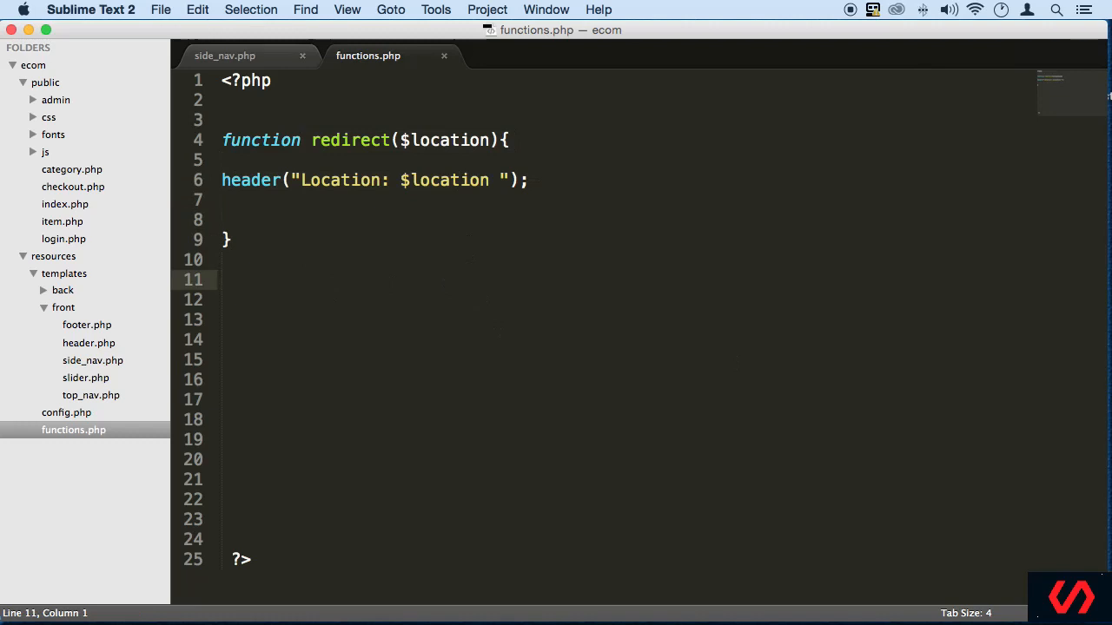
{"action": "type", "text": "functio"}
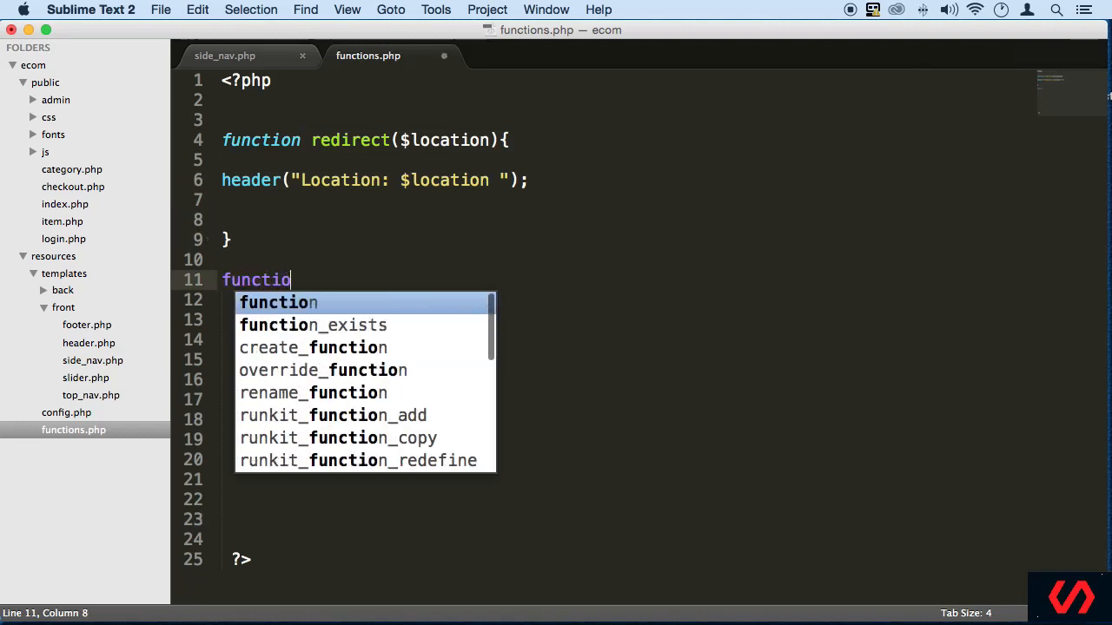
Step: Write a query function whose body returns mysqli_query
{"action": "key", "text": "Return"}
{"action": "type", "text": "qu"}
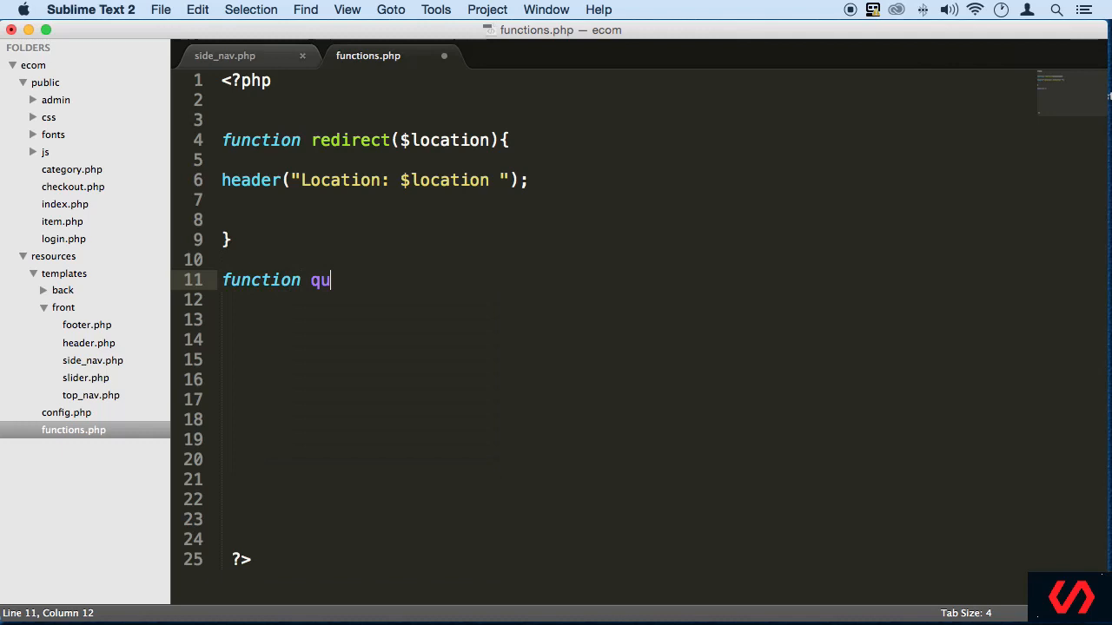
{"action": "type", "text": "er"}
{"action": "key", "text": "BackSpace"}
{"action": "key", "text": "BackSpace"}
{"action": "type", "text": "ery"}
{"action": "type", "text": "() {"}
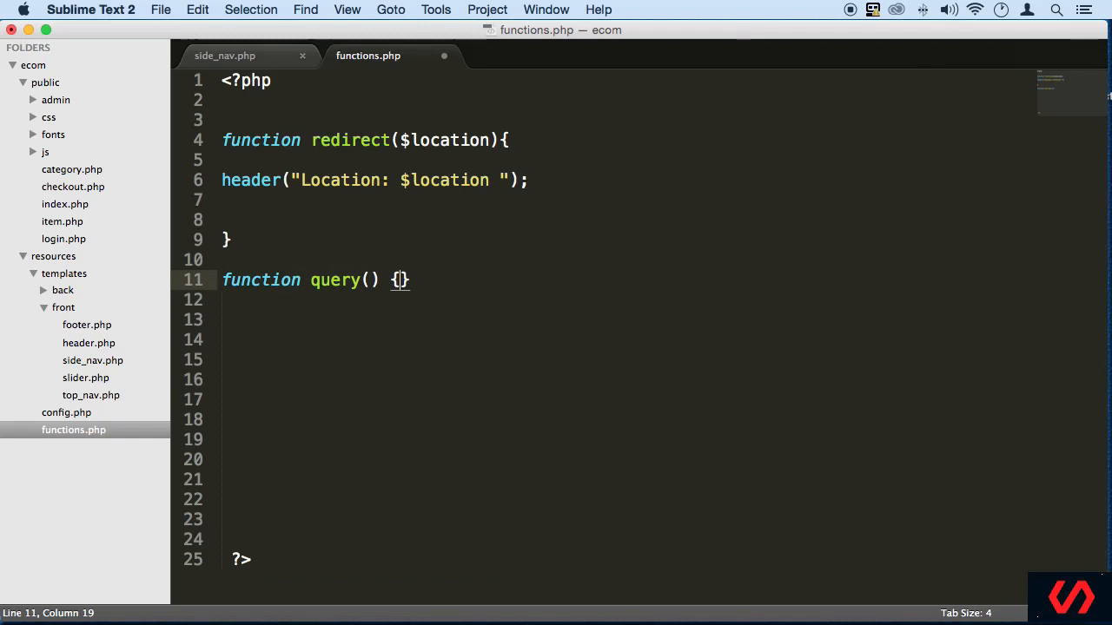
{"action": "key", "text": "Return"}
{"action": "key", "text": "Return"}
{"action": "key", "text": "Return"}
{"action": "key", "text": "Up"}
{"action": "key", "text": "Up"}
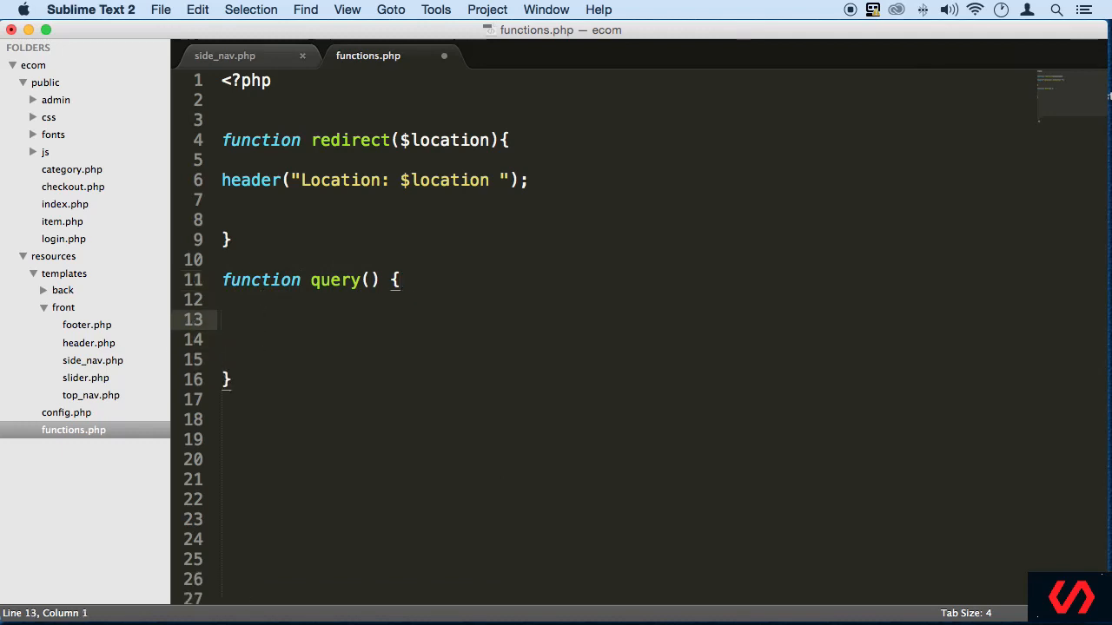
{"action": "type", "text": "ret"}
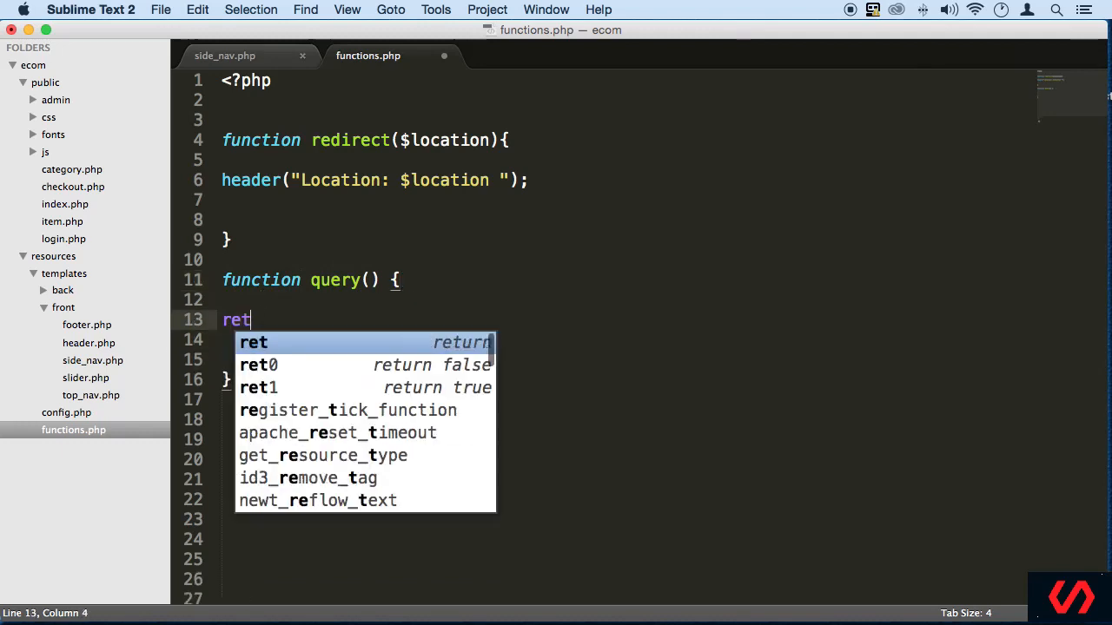
{"action": "type", "text": "urn m"}
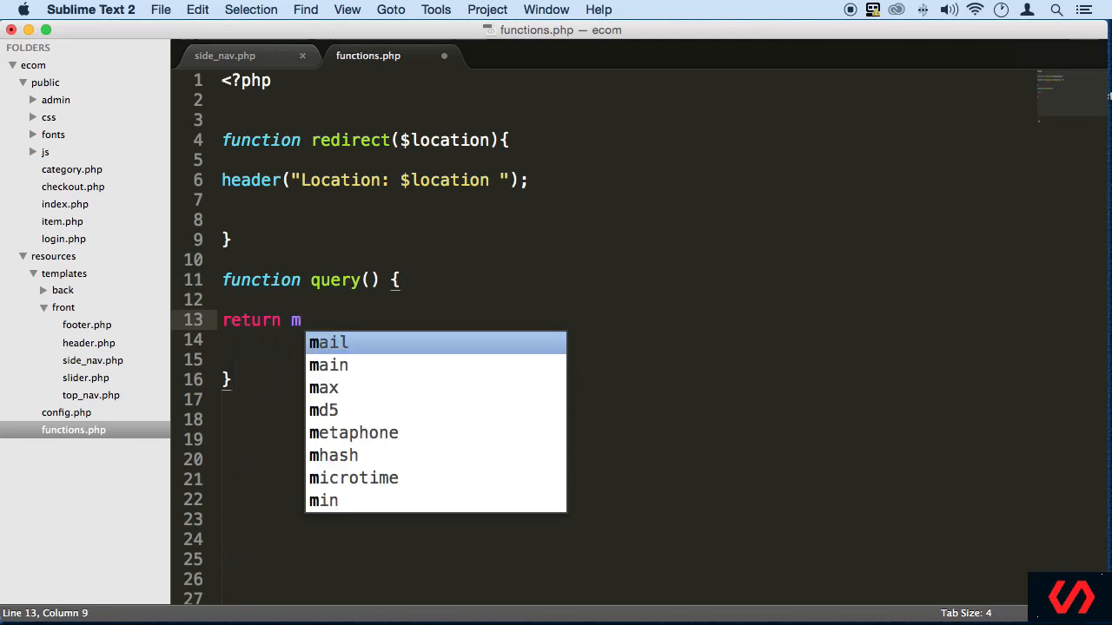
{"action": "type", "text": "ysqw"}
{"action": "key", "text": "BackSpace"}
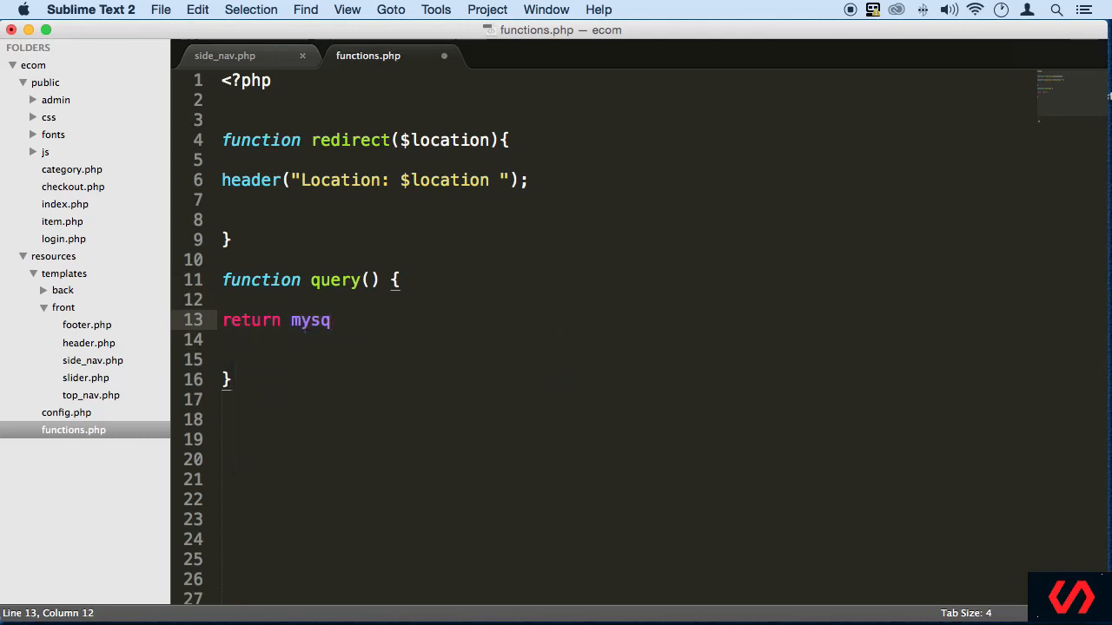
{"action": "type", "text": "li_que"}
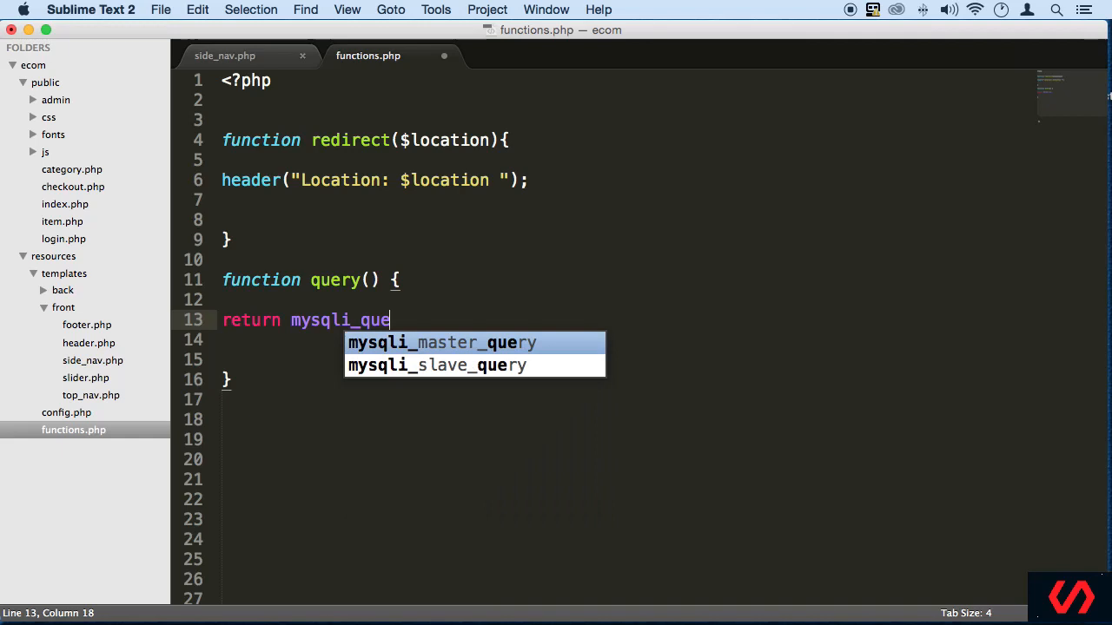
{"action": "type", "text": "ry();"}
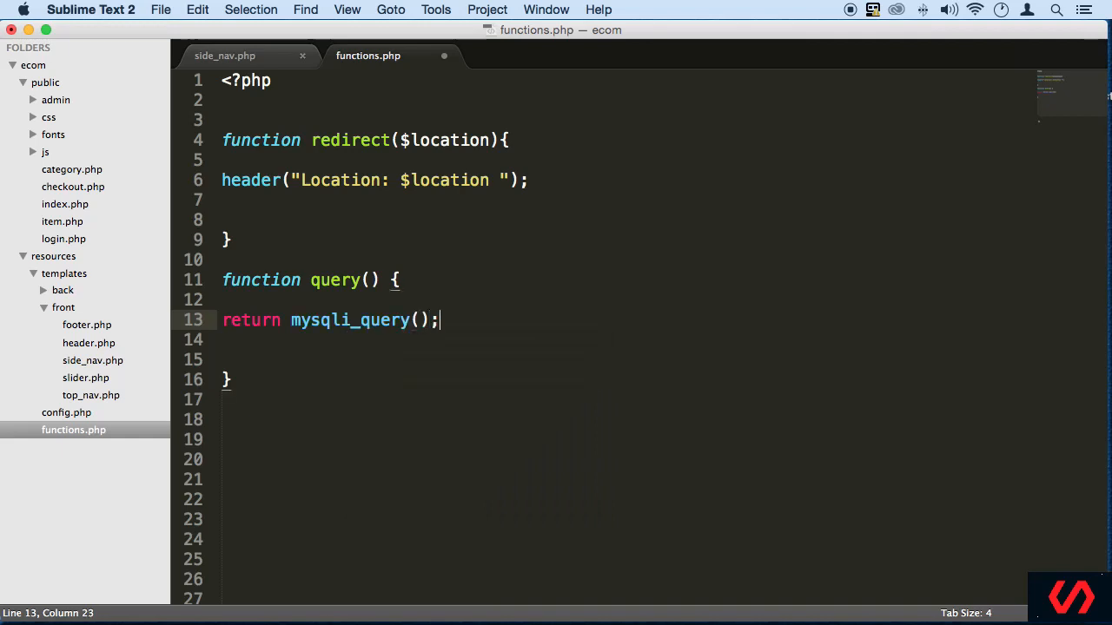
{"action": "key", "text": "Left"}
{"action": "key", "text": "Left"}
Step: Give query the $sql parameter and mysqli_query($connection, $sql) arguments, save, and open a blank line above the return
{"action": "left_click", "coordinate": [364, 279]}
{"action": "type", "text": "$sql"}
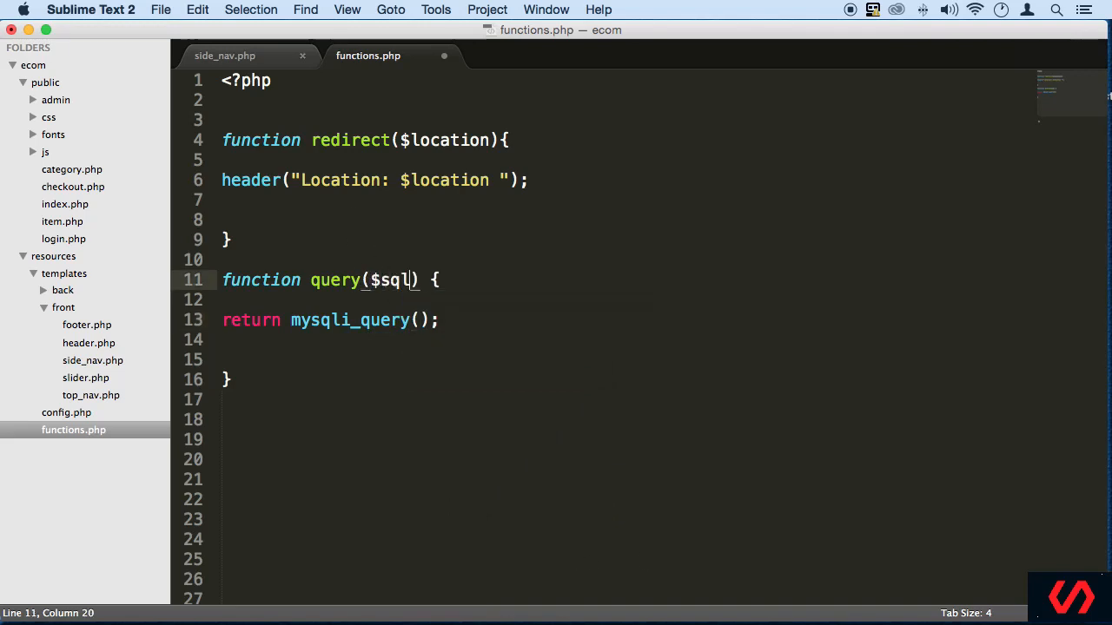
{"action": "left_click", "coordinate": [423, 319]}
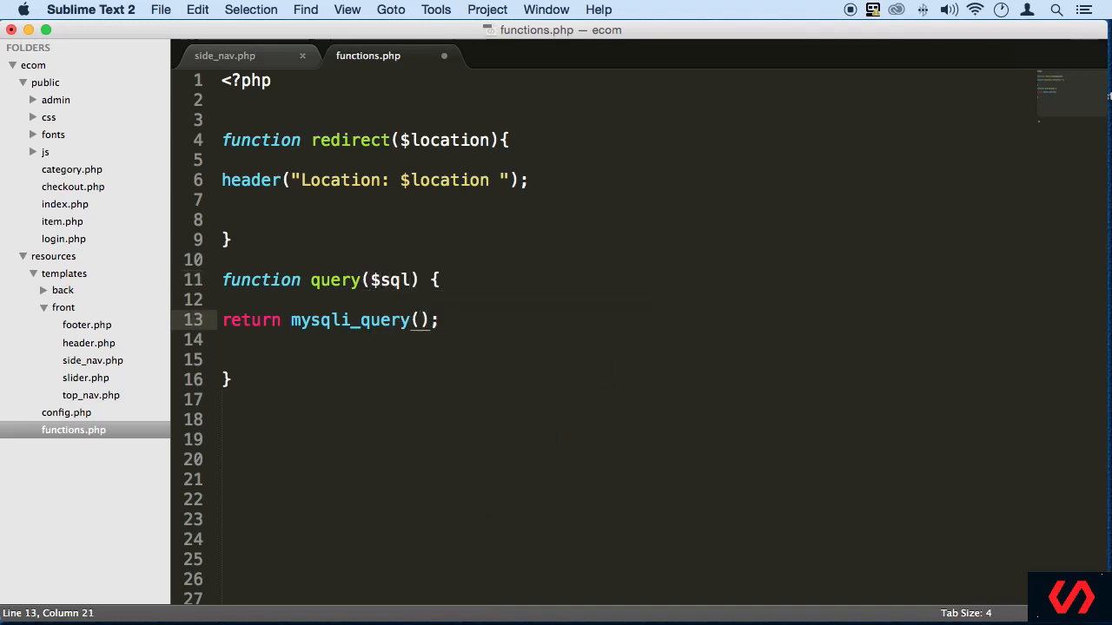
{"action": "type", "text": "$connection"}
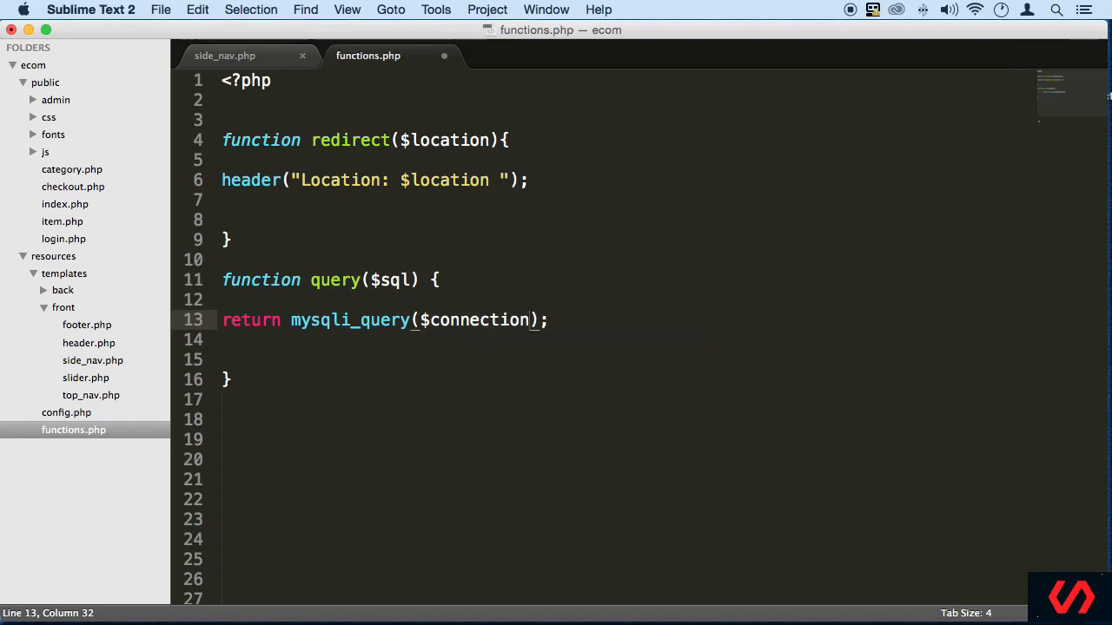
{"action": "type", "text": ", $"}
{"action": "type", "text": "sql"}
{"action": "key", "text": "super+s"}
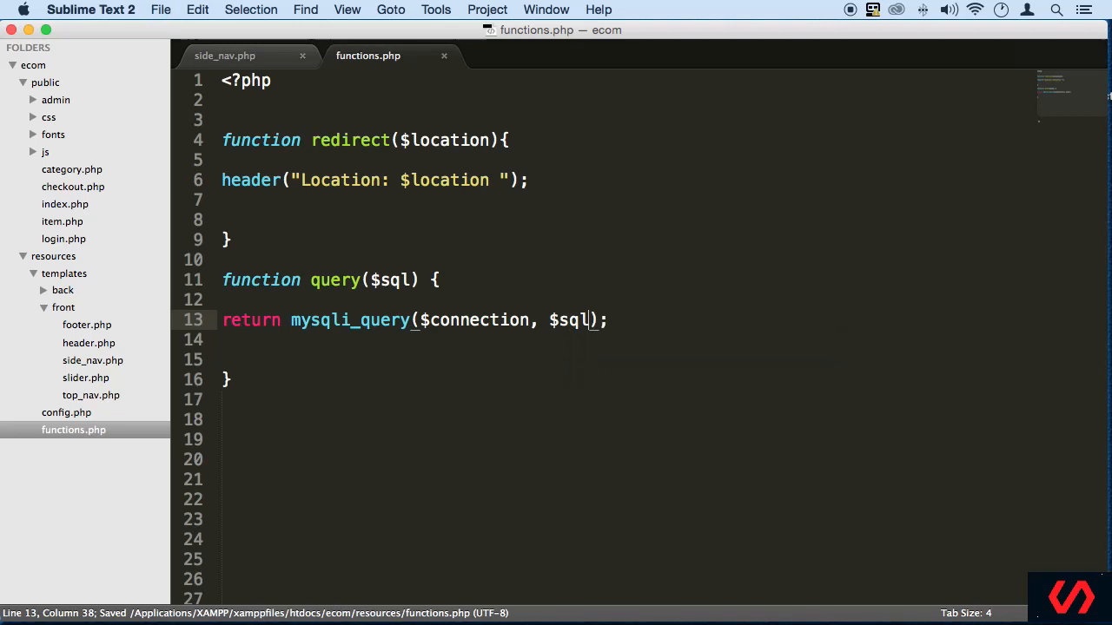
{"action": "key", "text": "Up"}
{"action": "key", "text": "Return"}
{"action": "key", "text": "Return"}
{"action": "key", "text": "Up"}
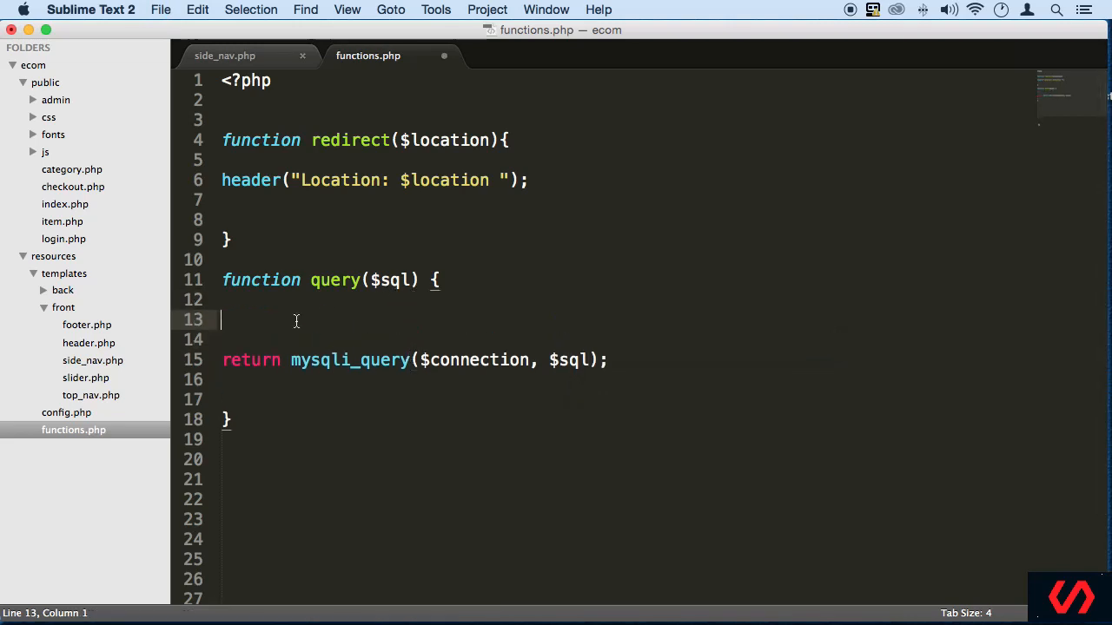
{"action": "type", "text": "global "}
{"action": "type", "text": "$connectio"}
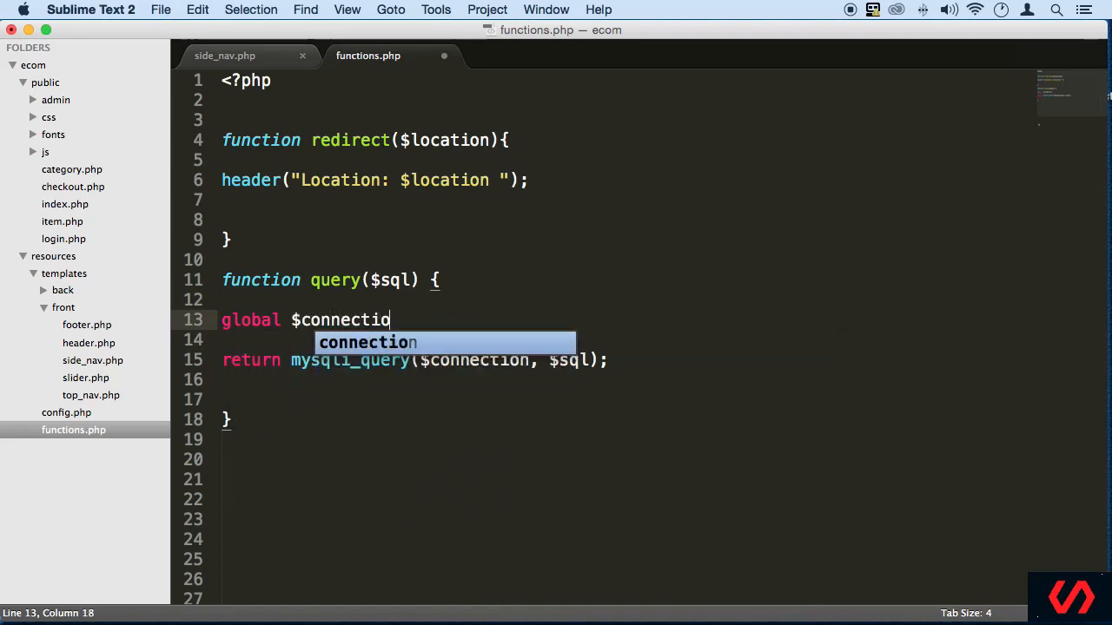
{"action": "type", "text": "n;"}
Step: Declare global $connection; on line 13 of query, checking $connection in config.php, and save
{"action": "key", "text": "super+s"}
{"action": "left_click", "coordinate": [61, 413]}
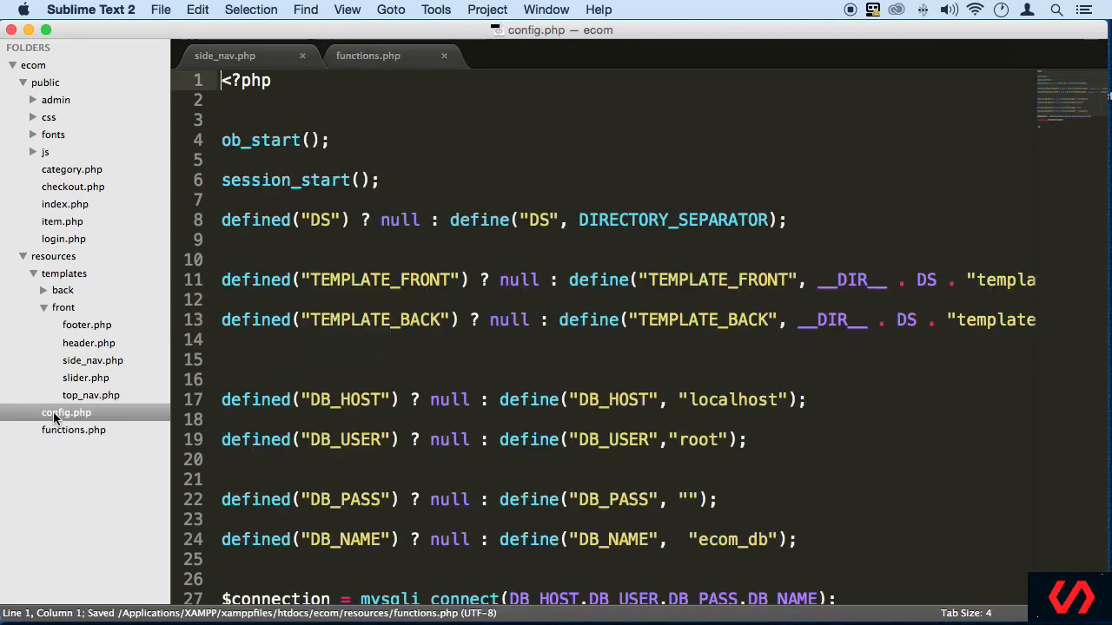
{"action": "scroll", "coordinate": [357, 261], "scroll_direction": "down", "scroll_amount": 3}
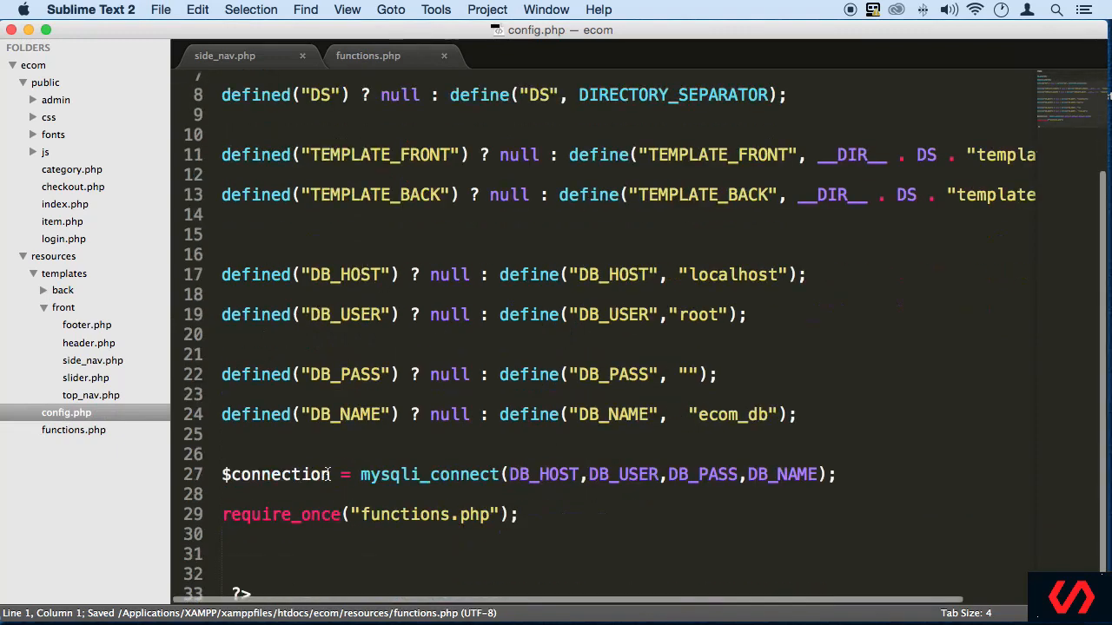
{"action": "left_click_drag", "start_coordinate": [330, 474], "coordinate": [140, 471]}
{"action": "left_click", "coordinate": [74, 430]}
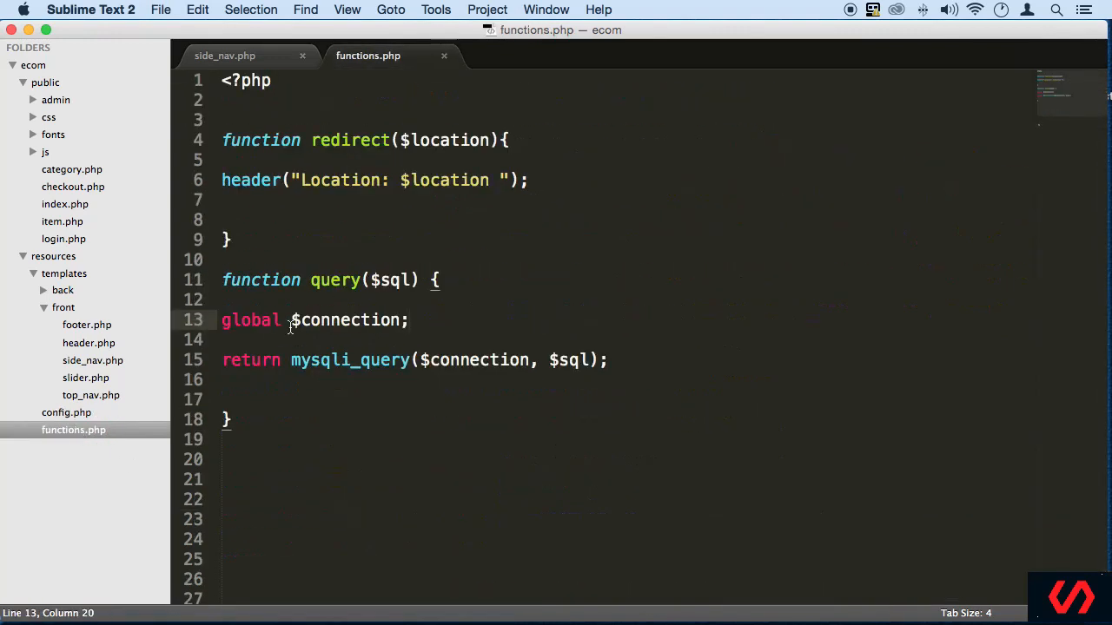
{"action": "left_click_drag", "start_coordinate": [283, 320], "coordinate": [210, 320]}
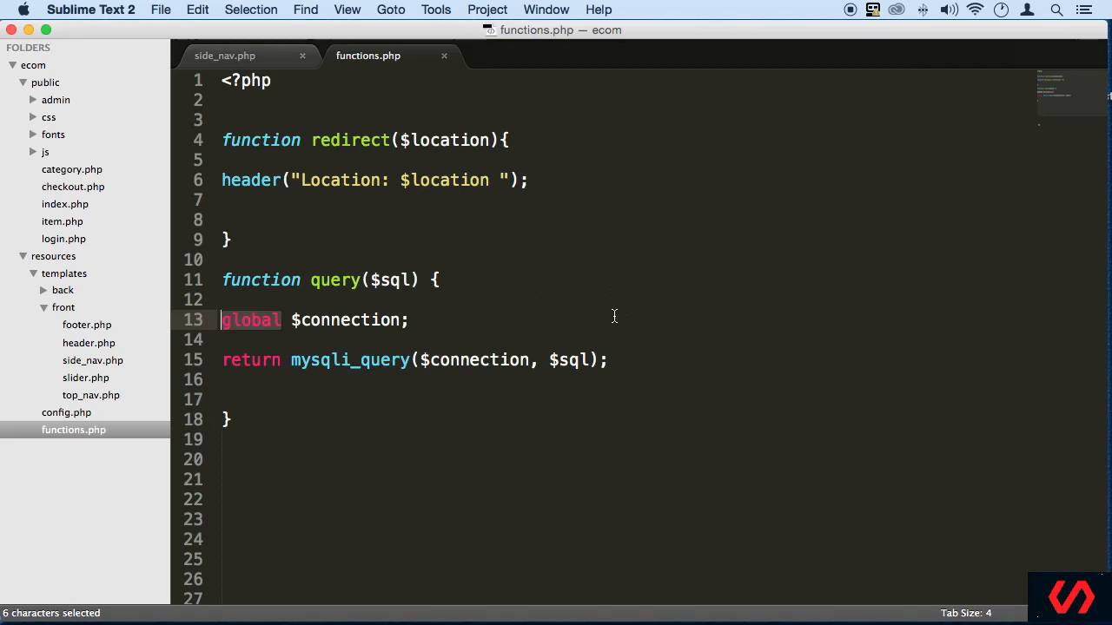
{"action": "left_click_drag", "start_coordinate": [431, 321], "coordinate": [290, 319]}
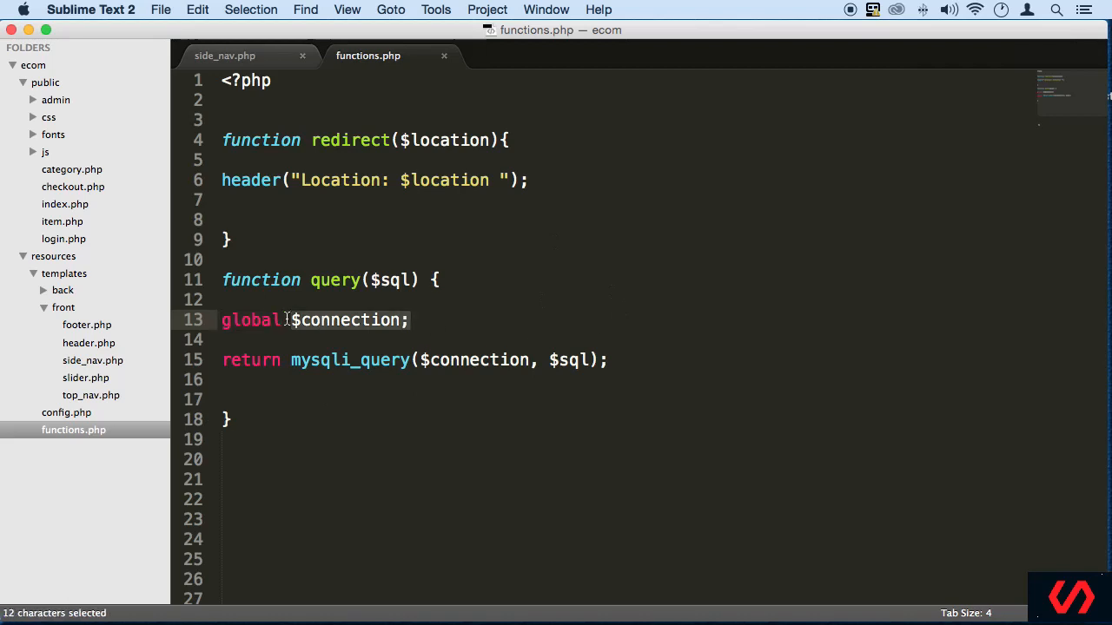
{"action": "left_click", "coordinate": [289, 319]}
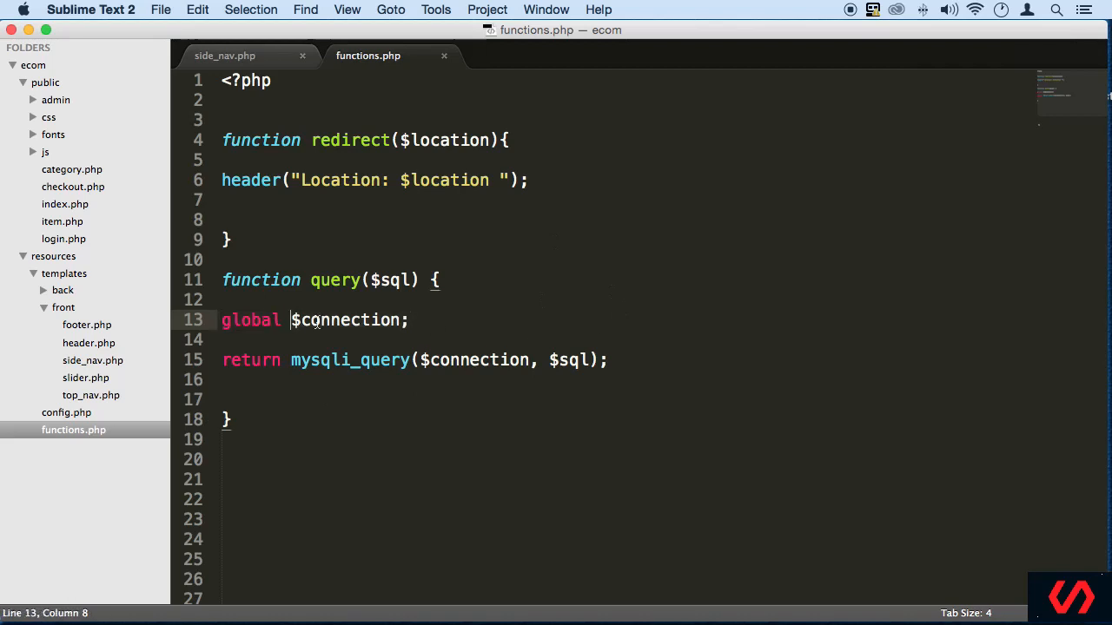
{"action": "left_click_drag", "start_coordinate": [290, 319], "coordinate": [410, 319]}
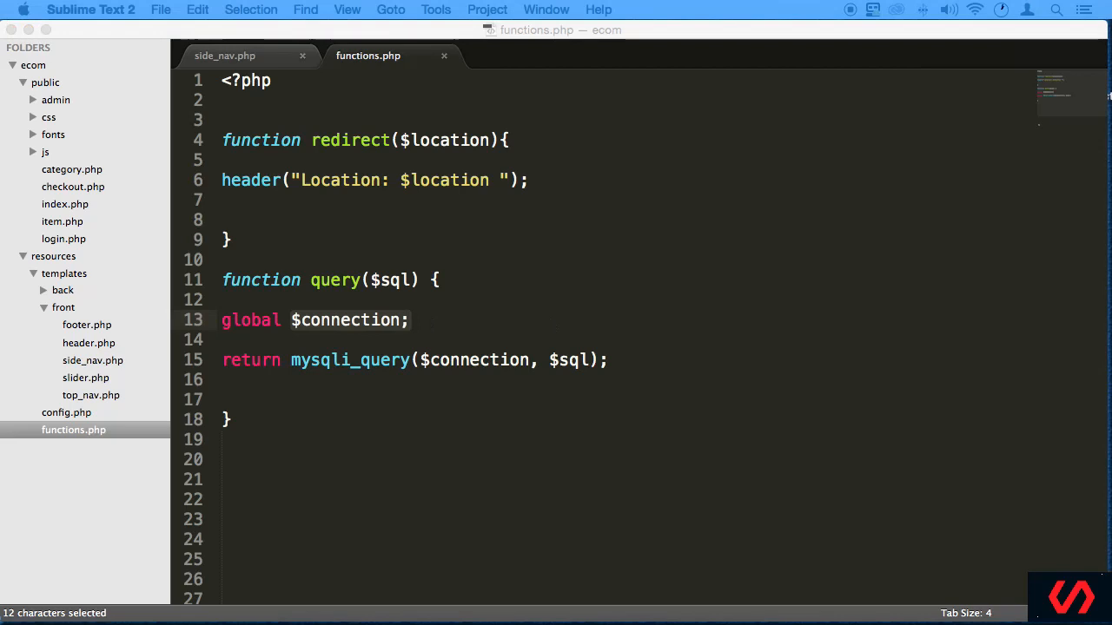
Step: Paste the confirm($result) function below query and compare its error check with side_nav.php
{"action": "left_click", "coordinate": [284, 421]}
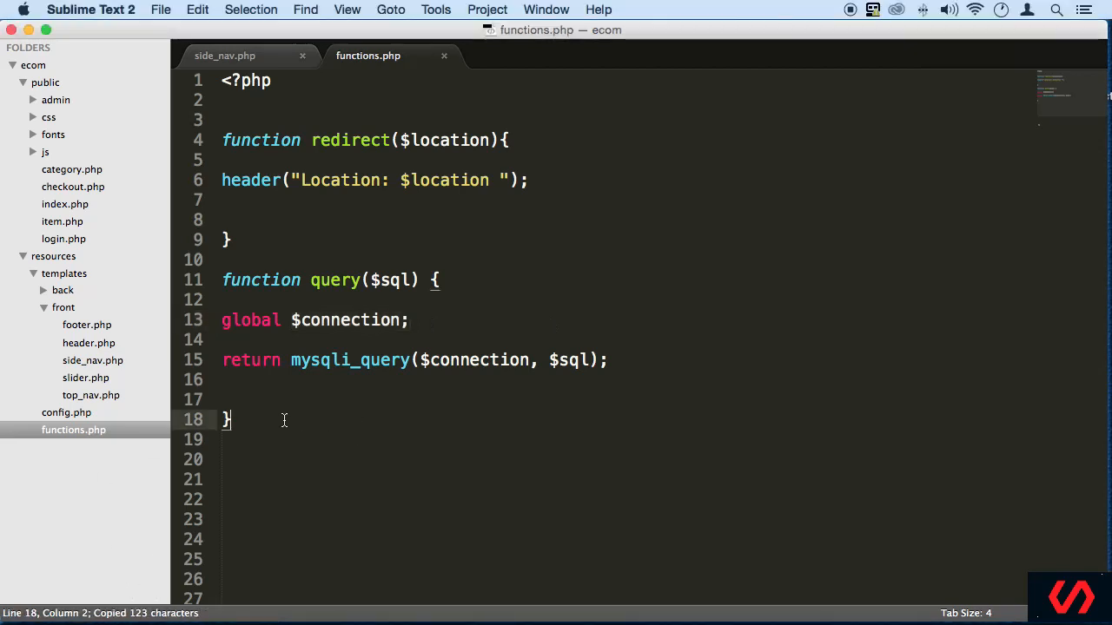
{"action": "key", "text": "Down"}
{"action": "key", "text": "Down"}
{"action": "key", "text": "Down"}
{"action": "type", "text": "function confirm($result){  global $connection;  if(!$result) {  die(\"QUERY FAILED \" . mysqli_error($connection));   \t}   }"}
{"action": "scroll", "coordinate": [447, 347], "scroll_direction": "down", "scroll_amount": 5}
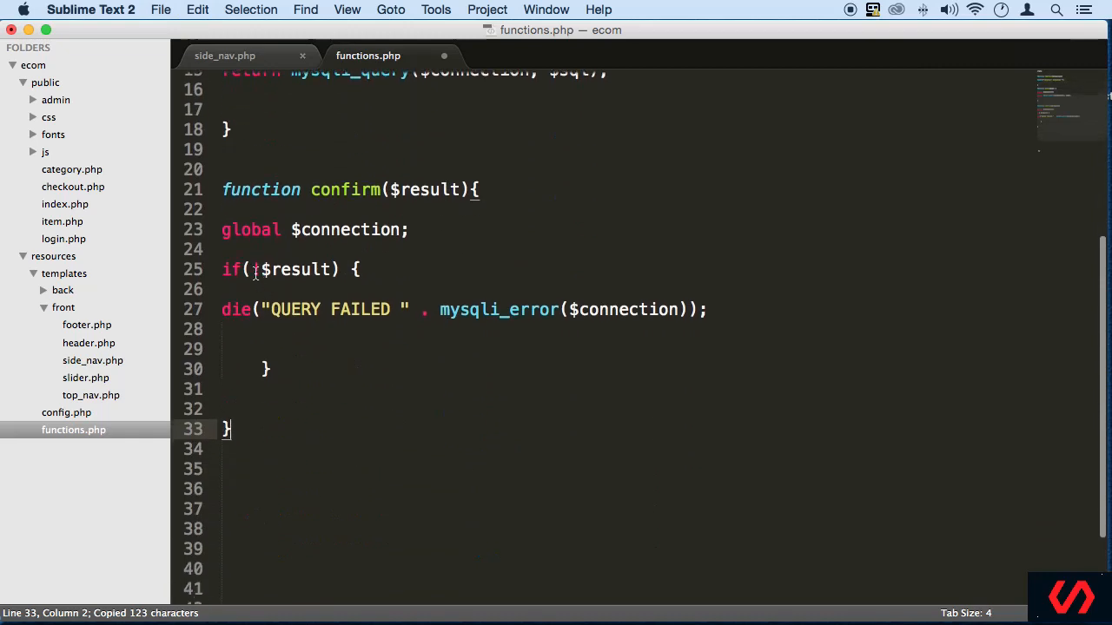
{"action": "mouse_move", "coordinate": [228, 270]}
{"action": "left_mouse_down"}
{"action": "mouse_move", "coordinate": [381, 289]}
{"action": "mouse_move", "coordinate": [452, 350]}
{"action": "left_mouse_up"}
{"action": "left_click", "coordinate": [234, 55]}
{"action": "left_click", "coordinate": [355, 55]}
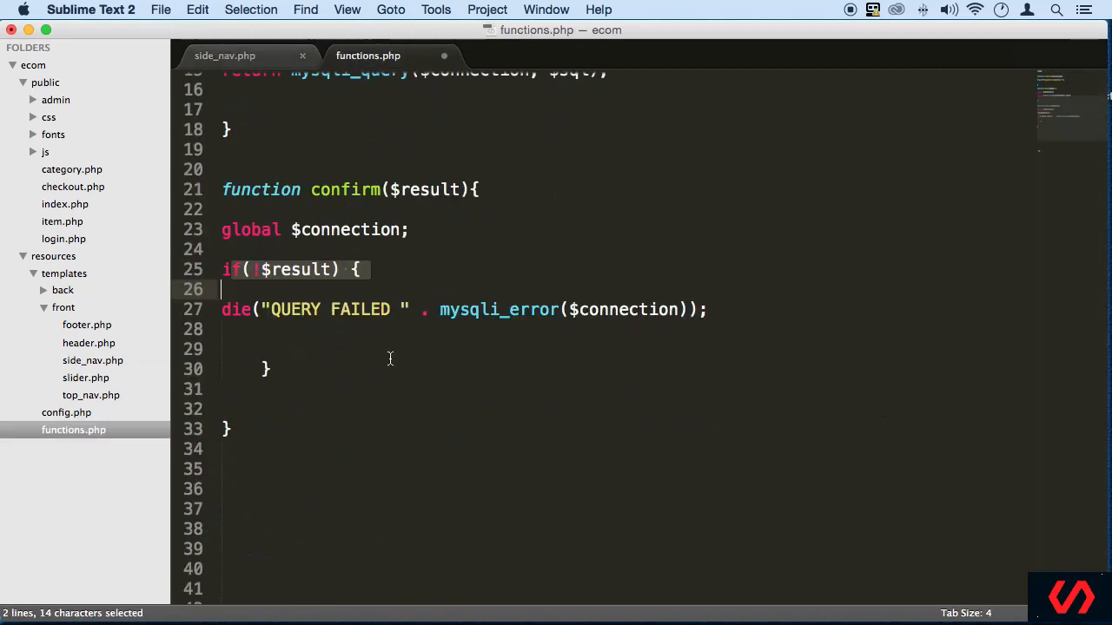
Step: Select and copy the whole confirm function
{"action": "left_click", "coordinate": [379, 189]}
{"action": "left_click_drag", "start_coordinate": [337, 446], "coordinate": [179, 181]}
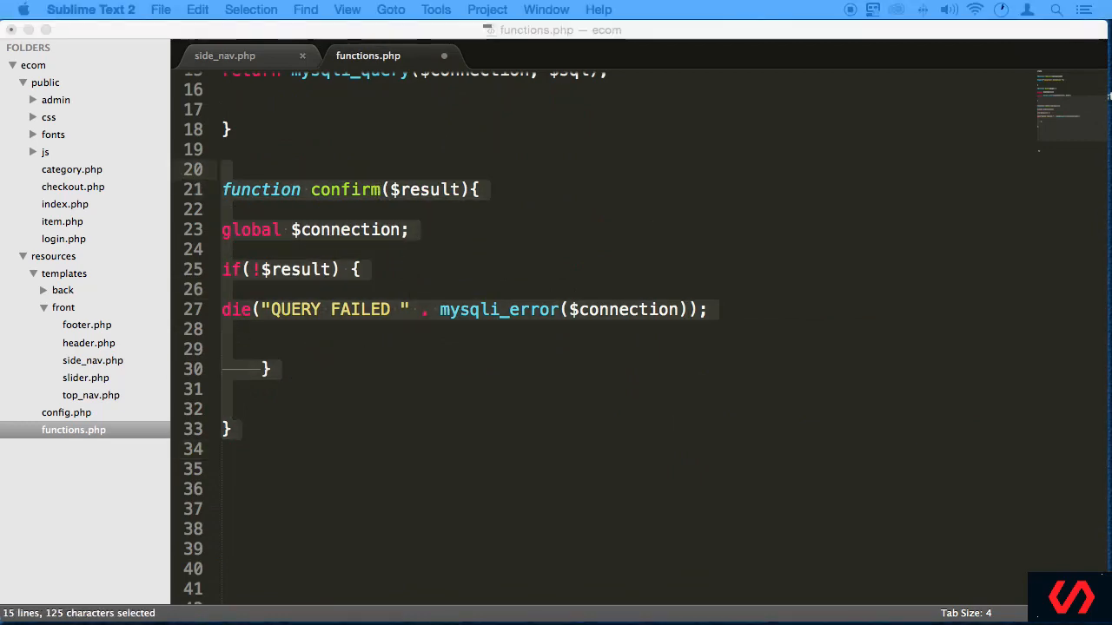
{"action": "key", "text": "super+c"}
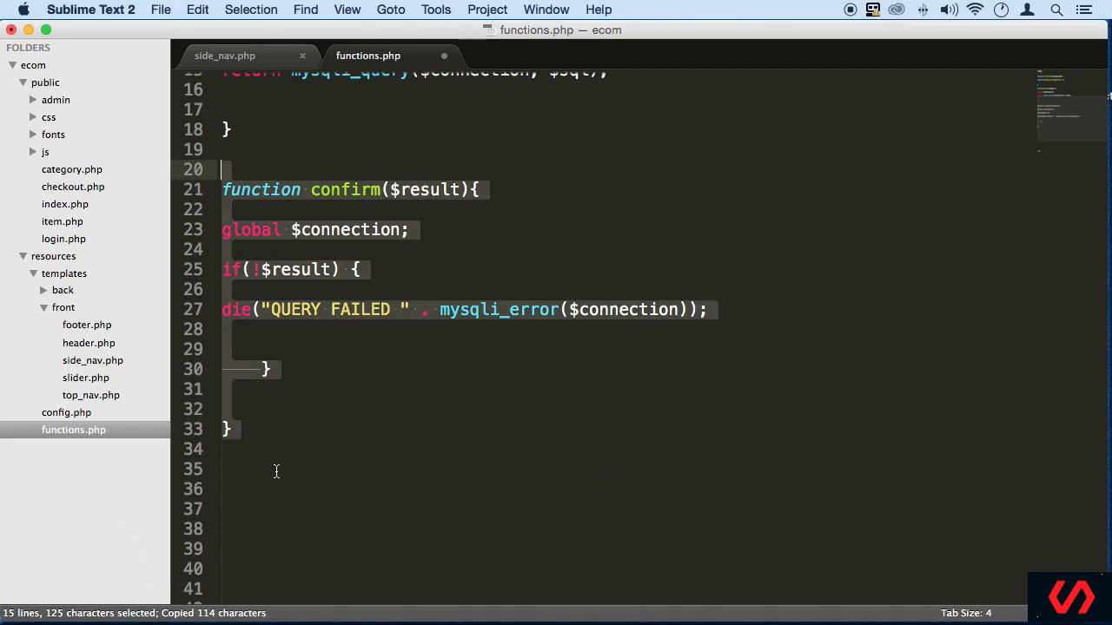
{"action": "scroll", "coordinate": [273, 472], "scroll_direction": "down", "scroll_amount": 2}
Step: Paste the escape block below confirm, rename it escape_string returning mysqli_real_escape_string, and save
{"action": "left_click", "coordinate": [273, 363]}
{"action": "key", "text": "Return"}
{"action": "key", "text": "super+v"}
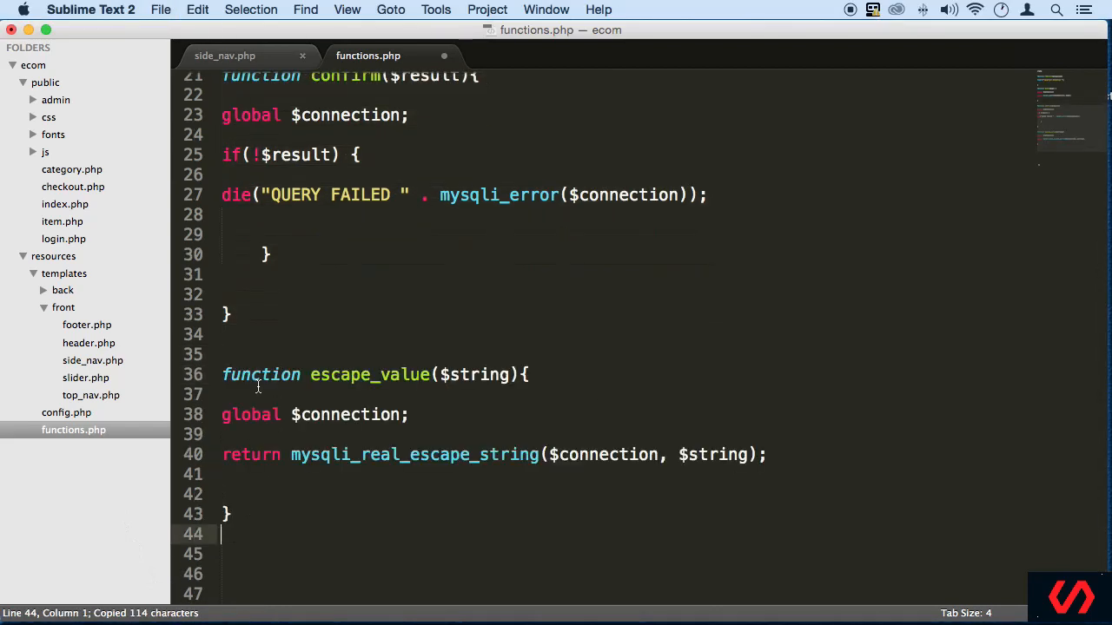
{"action": "left_click", "coordinate": [430, 374]}
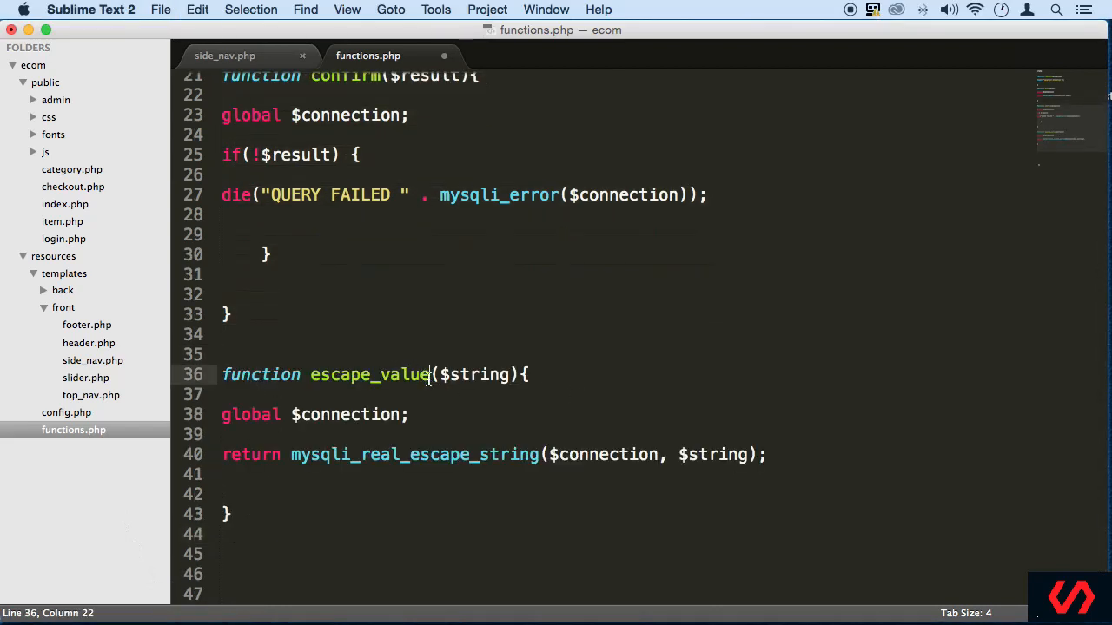
{"action": "key", "text": "BackSpace"}
{"action": "key", "text": "BackSpace"}
{"action": "key", "text": "BackSpace"}
{"action": "key", "text": "BackSpace"}
{"action": "key", "text": "BackSpace"}
{"action": "type", "text": "string"}
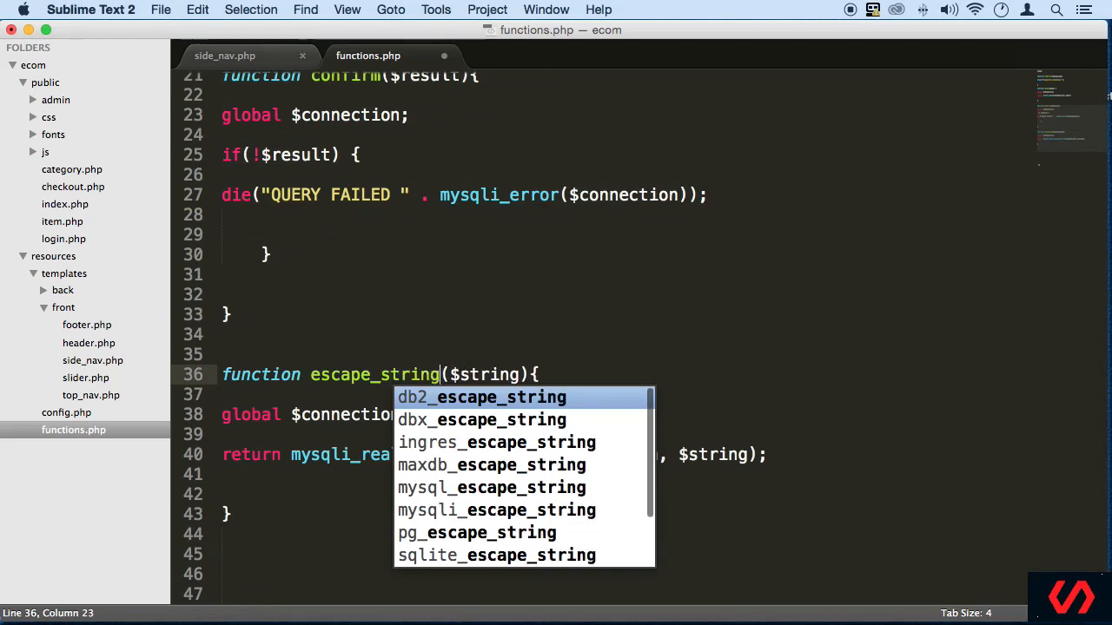
{"action": "key", "text": "super+s"}
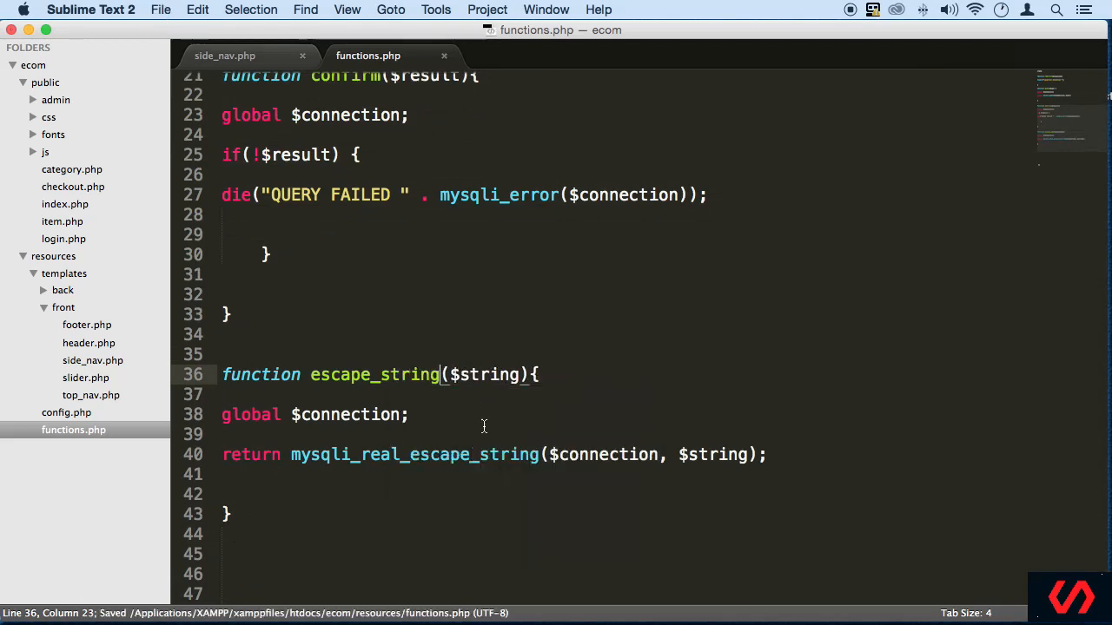
{"action": "scroll", "coordinate": [484, 425], "scroll_direction": "down", "scroll_amount": 3}
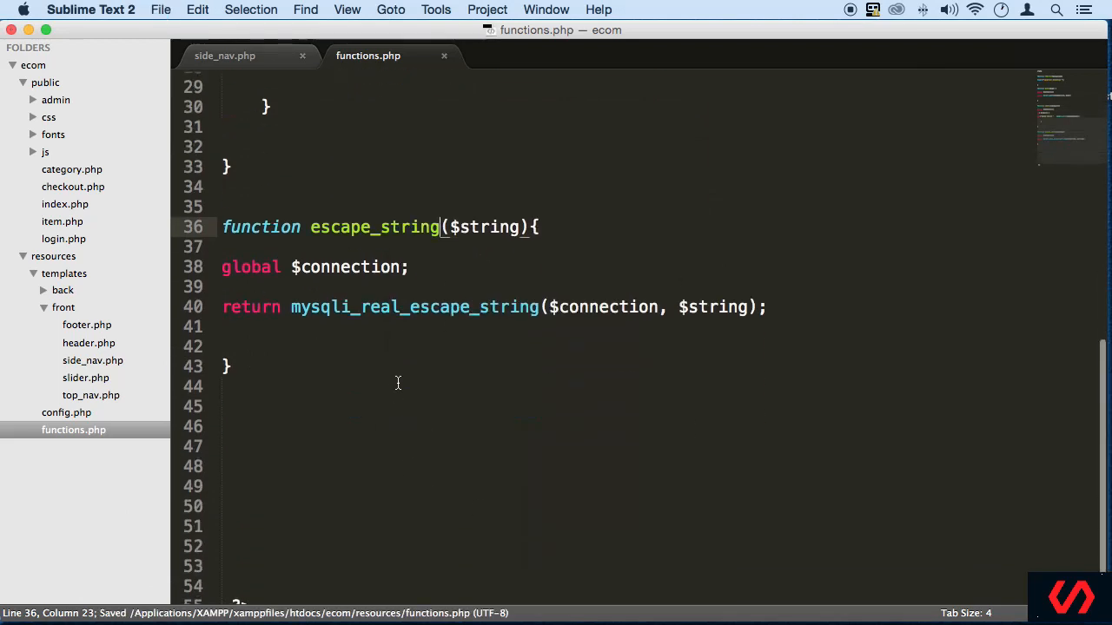
{"action": "left_click_drag", "start_coordinate": [292, 309], "coordinate": [751, 330]}
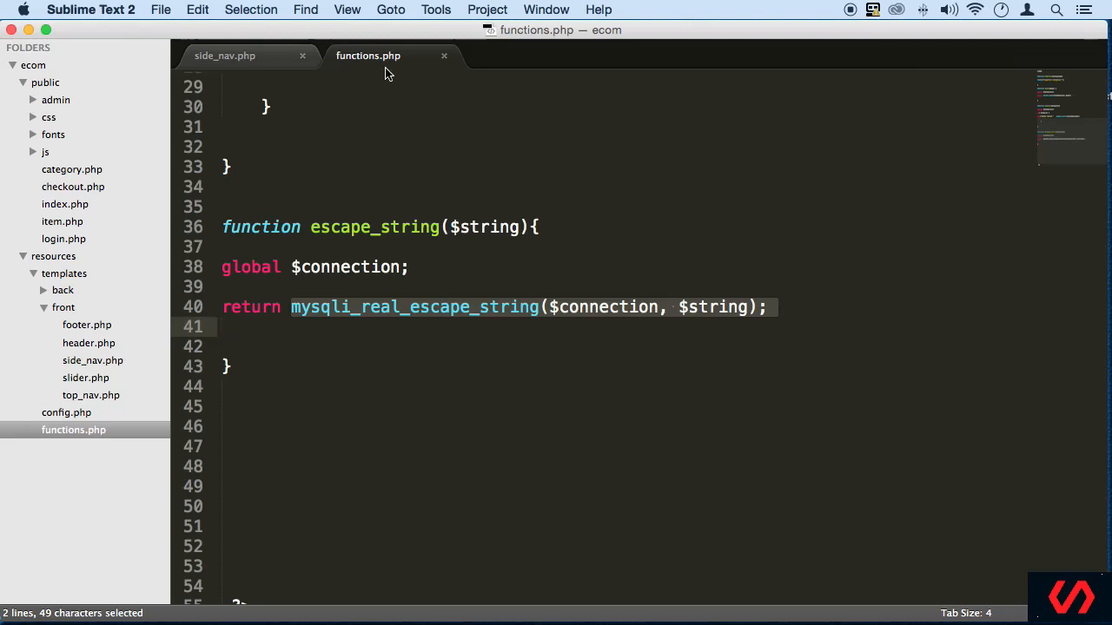
Step: Copy the mysqli_fetch_array call from side_nav.php and position below escape_string on line 47
{"action": "left_click", "coordinate": [248, 55]}
{"action": "left_click", "coordinate": [591, 383]}
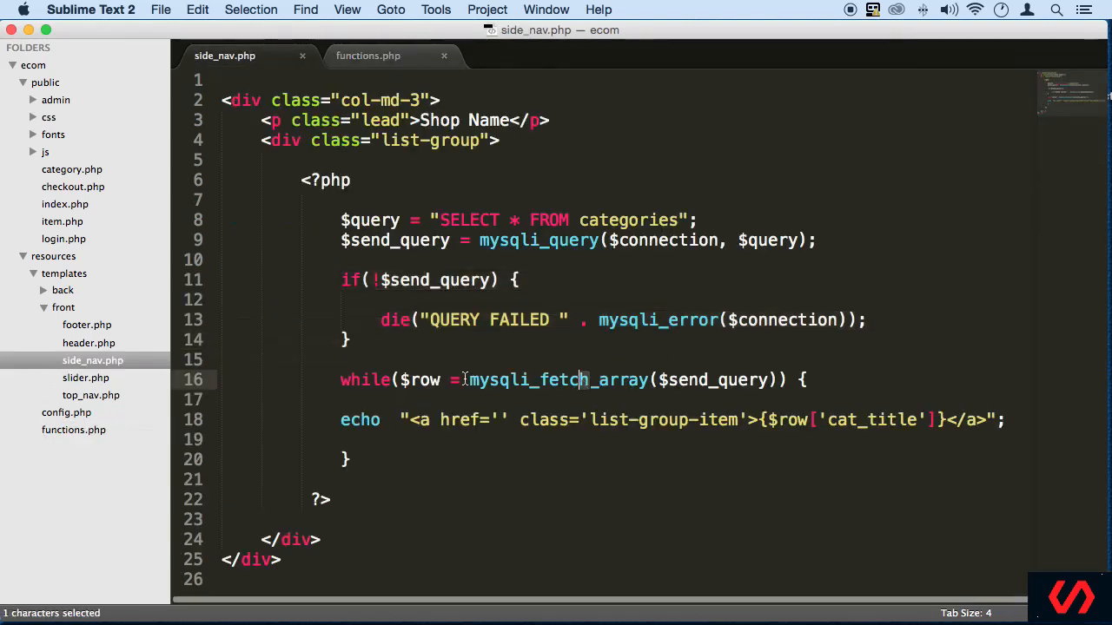
{"action": "left_click_drag", "start_coordinate": [467, 380], "coordinate": [786, 384]}
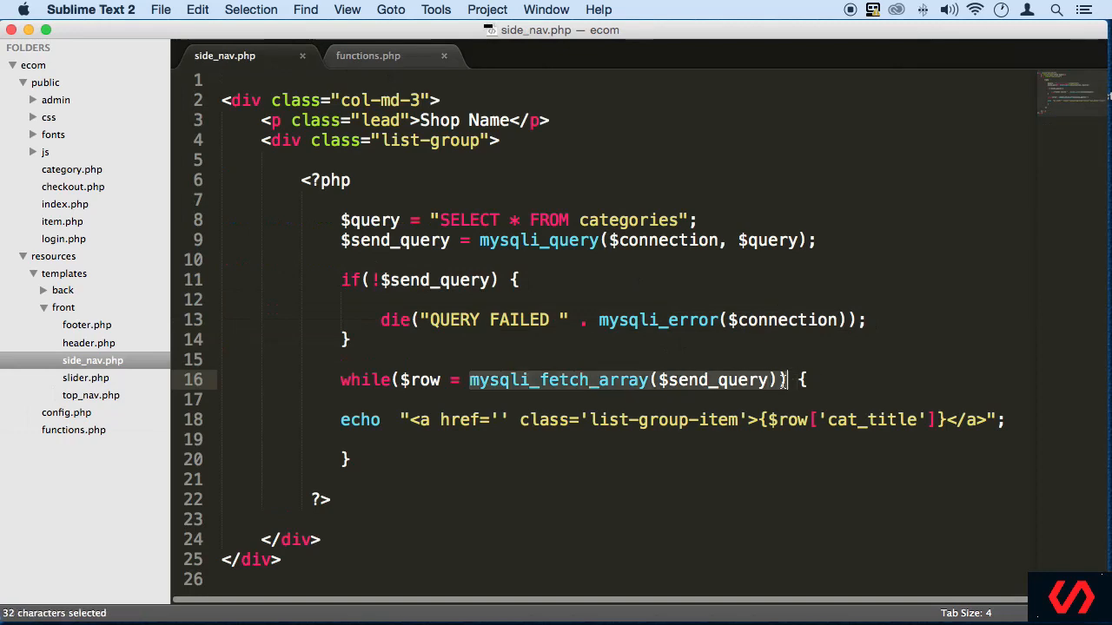
{"action": "key", "text": "super+c"}
{"action": "left_click", "coordinate": [378, 56]}
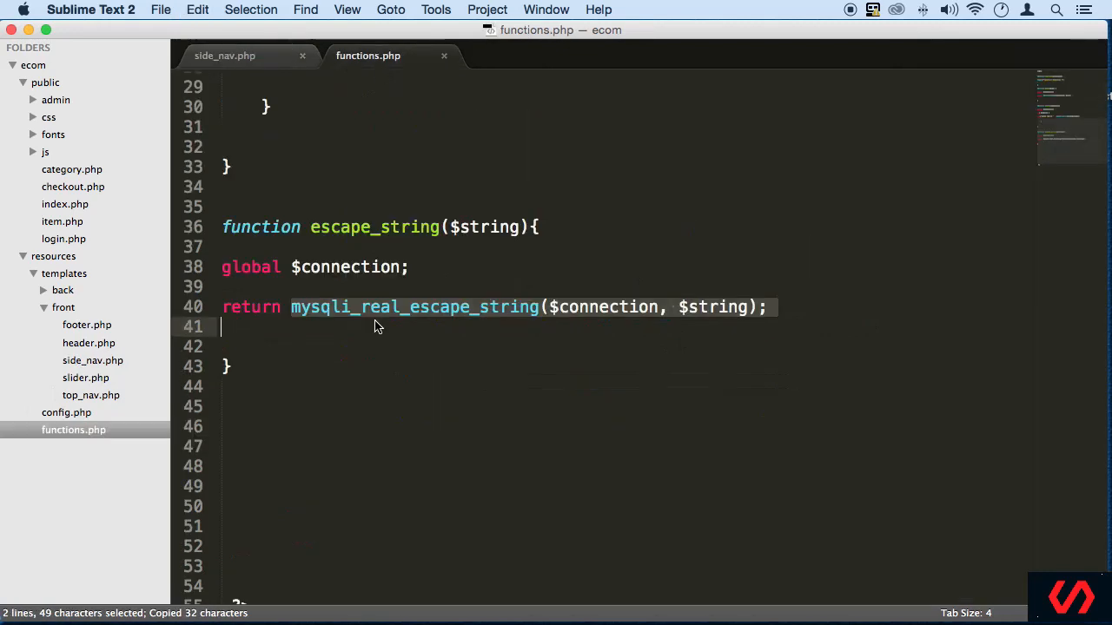
{"action": "left_click", "coordinate": [268, 445]}
{"action": "left_click", "coordinate": [263, 426]}
{"action": "left_click", "coordinate": [261, 447]}
{"action": "type", "text": "func"}
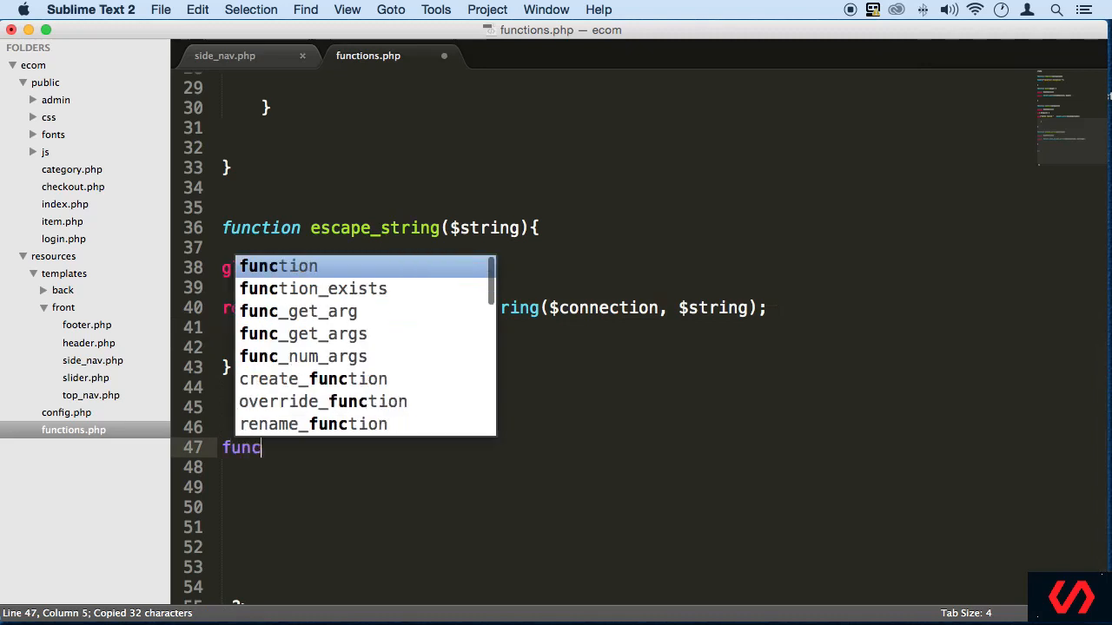
{"action": "type", "text": "tion fe"}
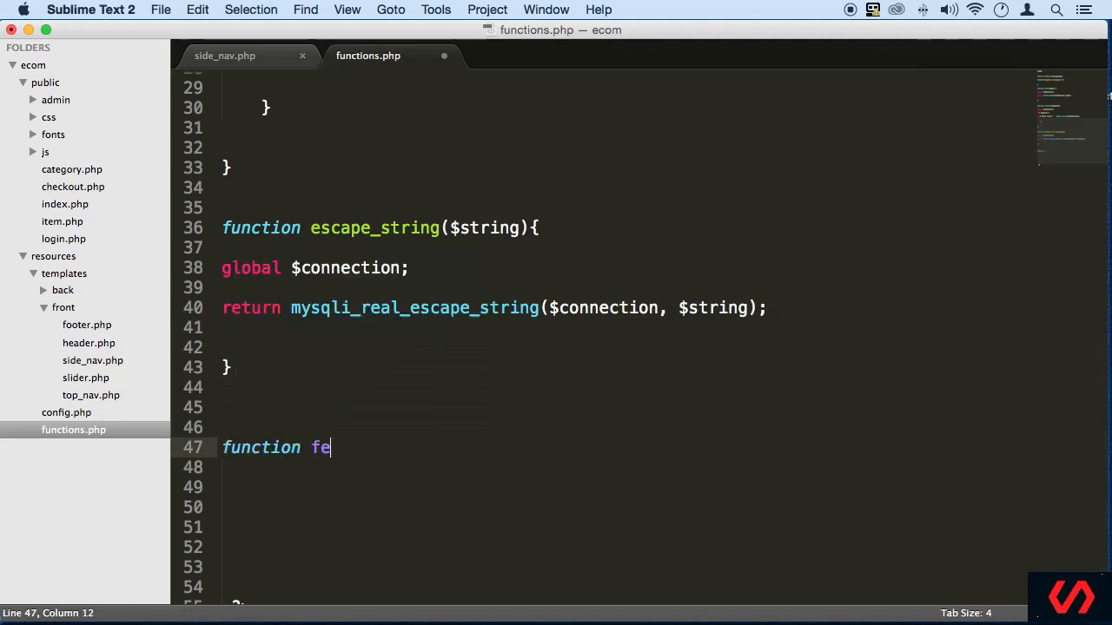
{"action": "type", "text": "tch_array"}
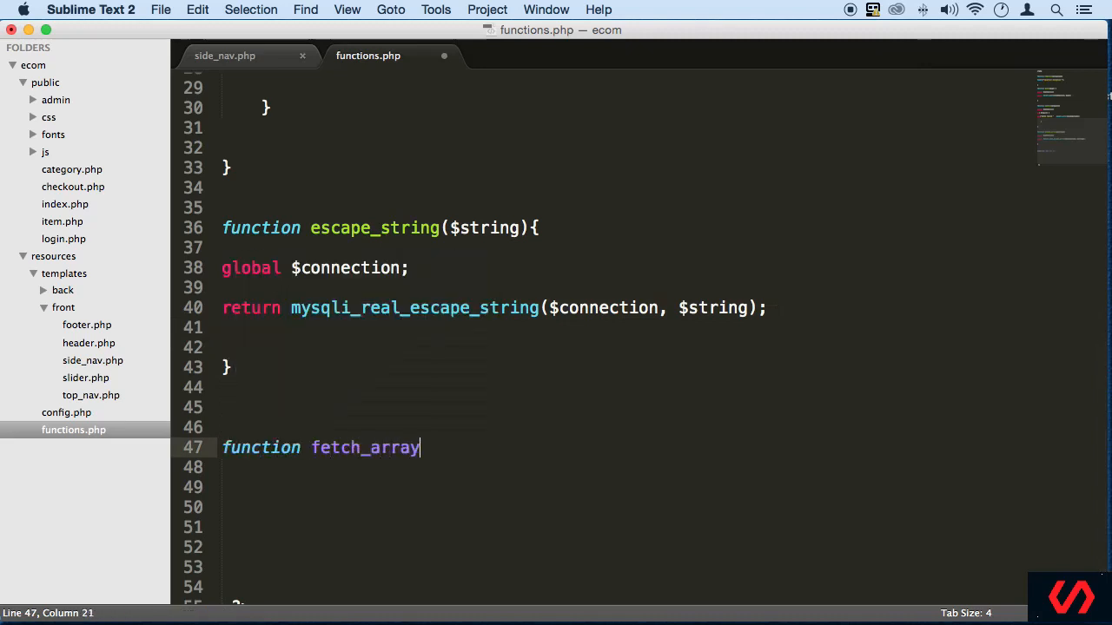
{"action": "type", "text": "(){"}
Step: Write fetch_array($result) returning the pasted mysqli_fetch_array call, checking $send_query in side_nav.php's loop
{"action": "key", "text": "BackSpace"}
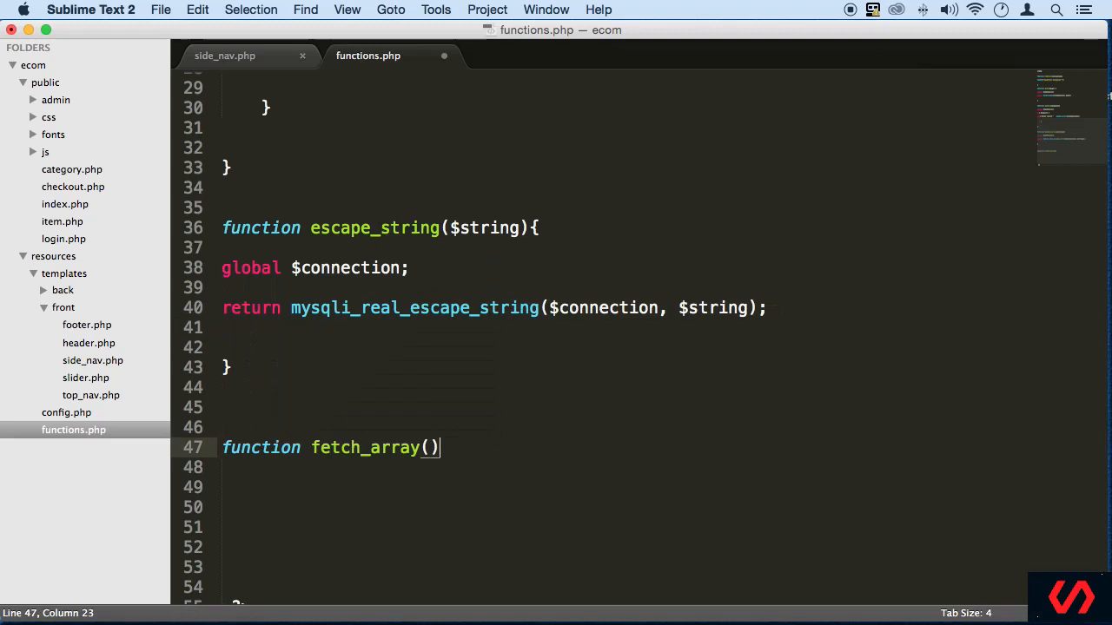
{"action": "type", "text": "{"}
{"action": "key", "text": "Return"}
{"action": "key", "text": "Return"}
{"action": "key", "text": "Return"}
{"action": "key", "text": "Return"}
{"action": "key", "text": "Return"}
{"action": "key", "text": "shift+Up"}
{"action": "key", "text": "shift+Up"}
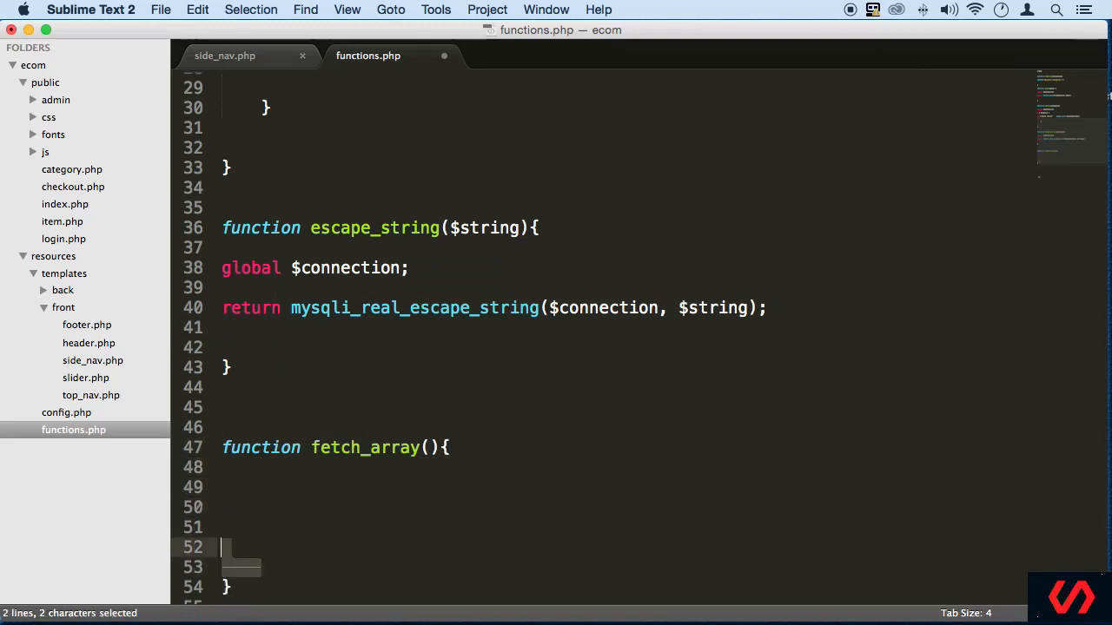
{"action": "key", "text": "Left"}
{"action": "type", "text": "retunr"}
{"action": "key", "text": "BackSpace"}
{"action": "key", "text": "BackSpace"}
{"action": "type", "text": "r"}
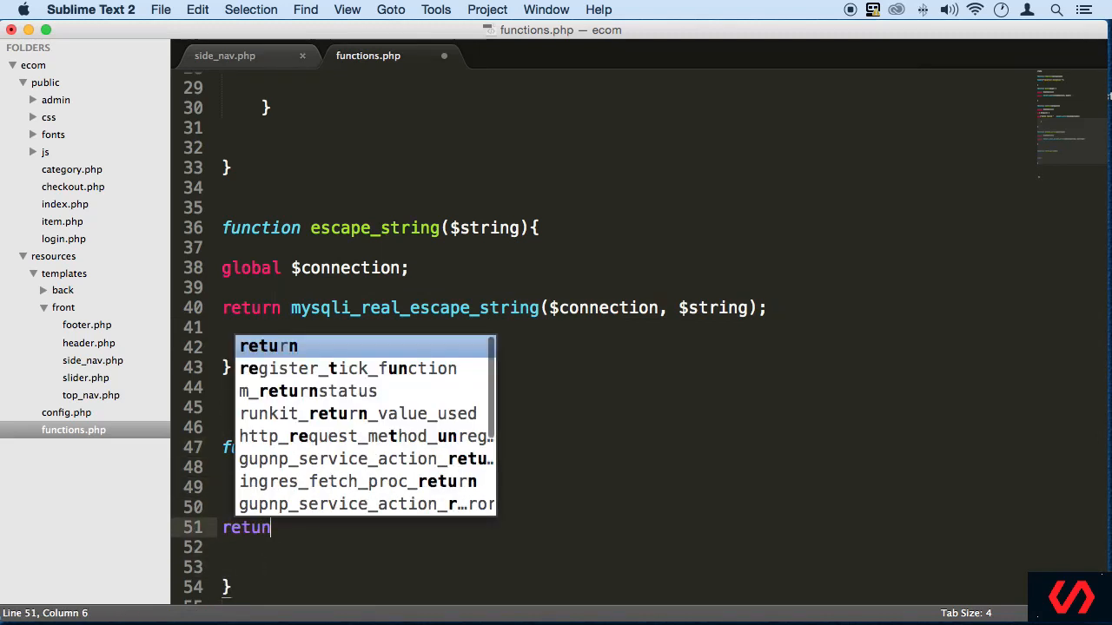
{"action": "type", "text": "n mysqli_fetch_array($send_query))"}
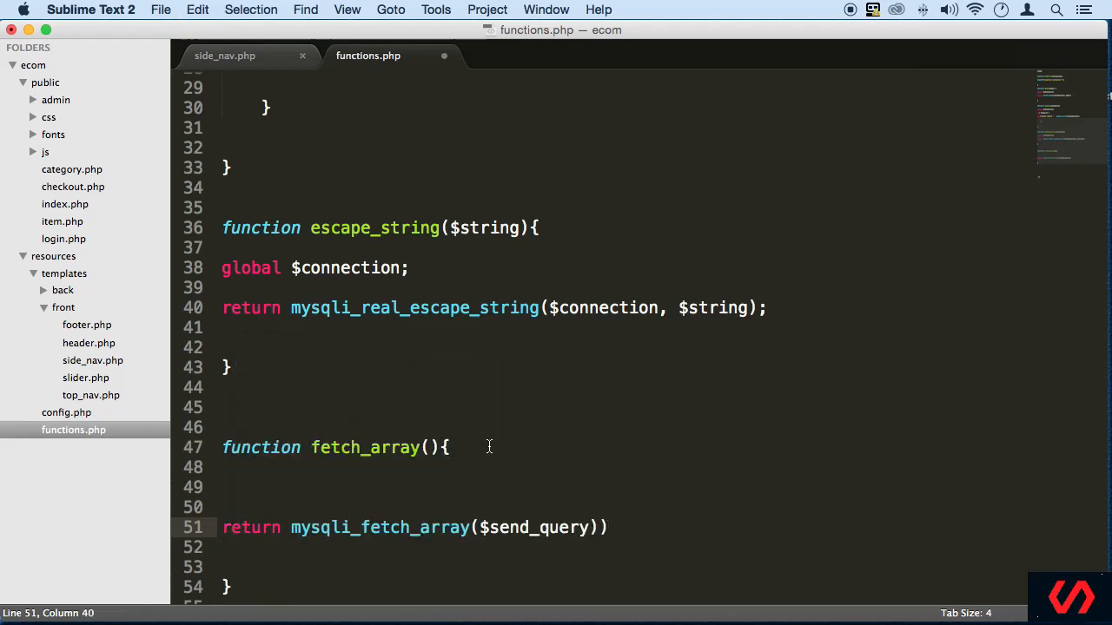
{"action": "left_click", "coordinate": [430, 448]}
{"action": "type", "text": "$"}
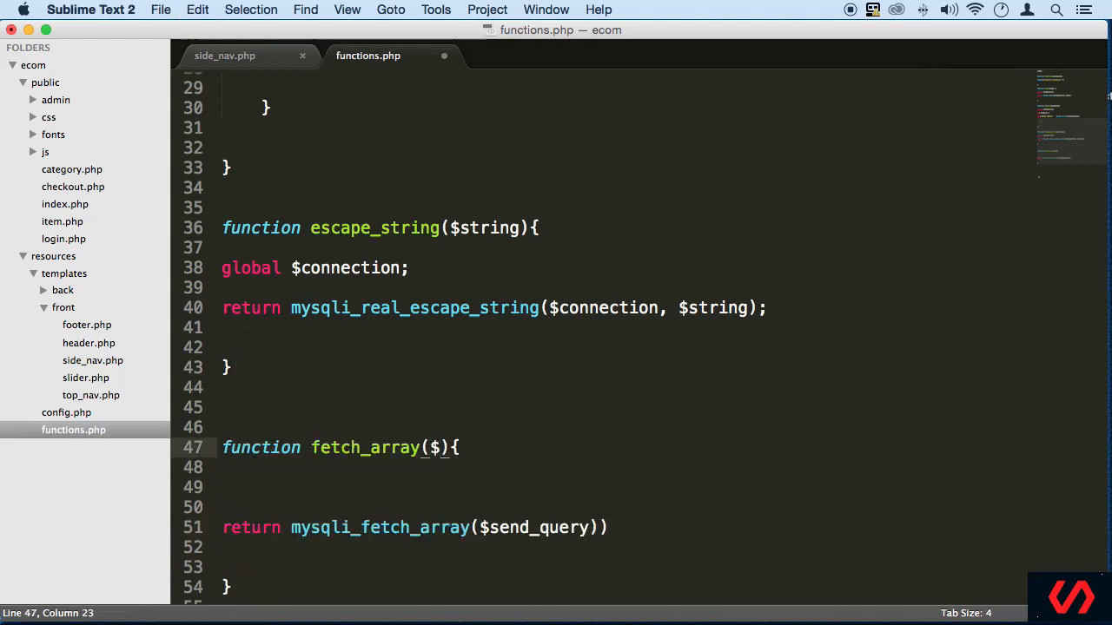
{"action": "left_click", "coordinate": [230, 61]}
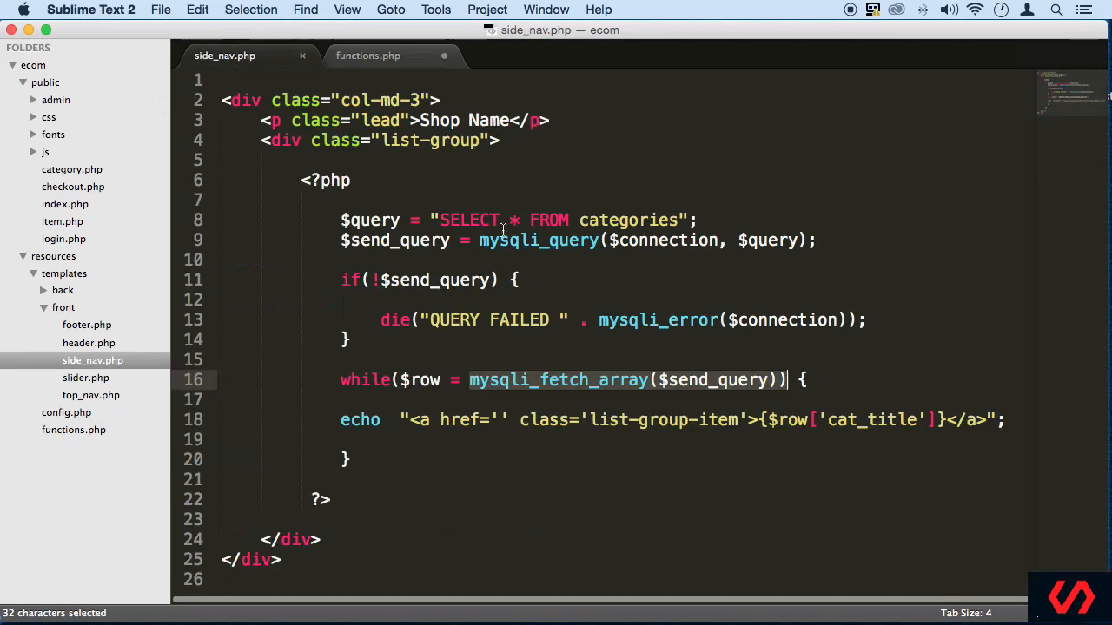
{"action": "left_click", "coordinate": [770, 380]}
{"action": "left_click_drag", "start_coordinate": [769, 379], "coordinate": [658, 379]}
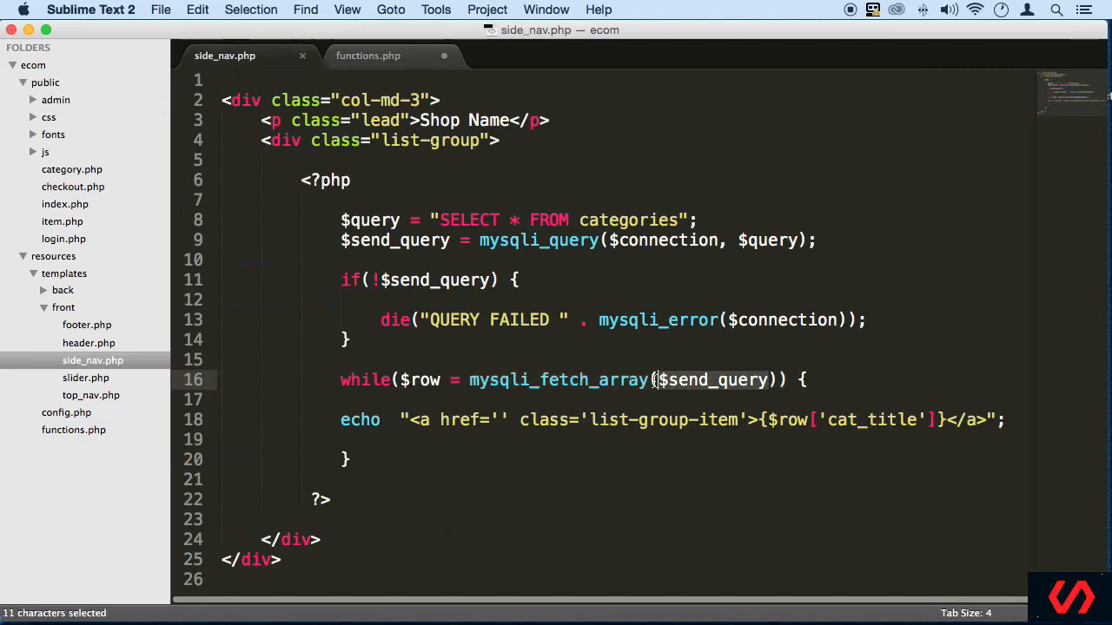
{"action": "left_click", "coordinate": [352, 48]}
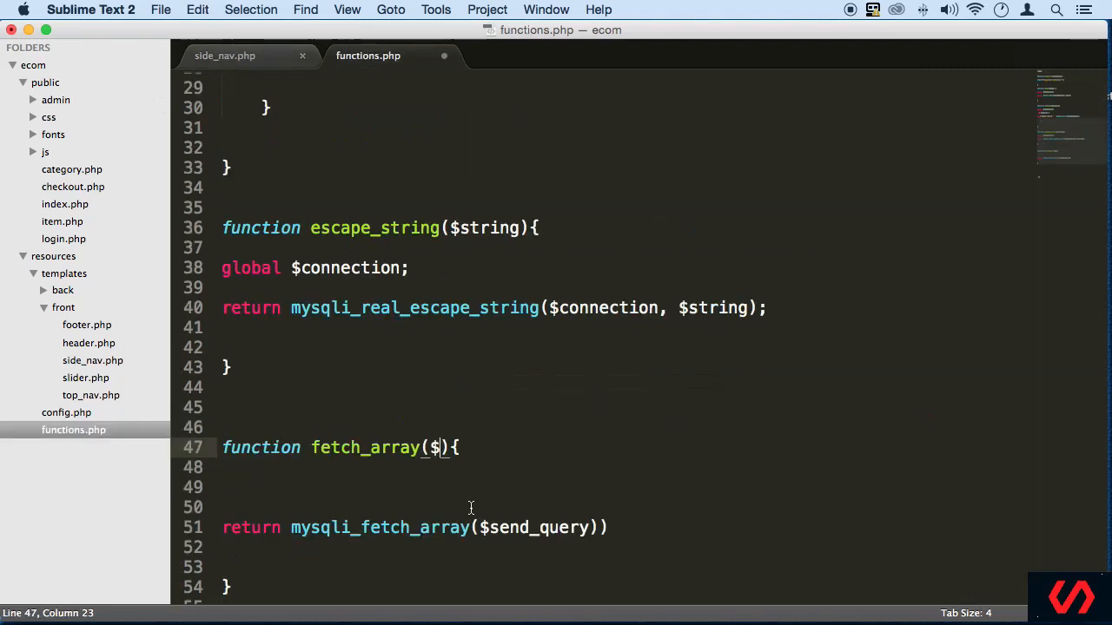
{"action": "type", "text": "result"}
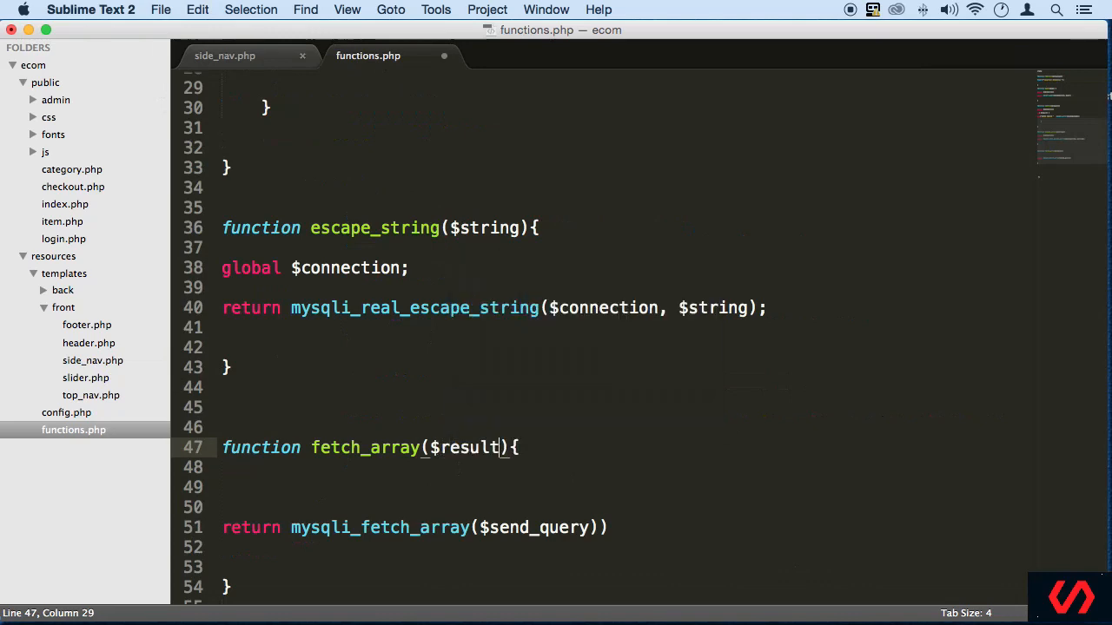
{"action": "key", "text": "super+s"}
{"action": "key", "text": "Down"}
{"action": "key", "text": "Down"}
{"action": "key", "text": "Down"}
{"action": "key", "text": "BackSpace"}
{"action": "key", "text": "BackSpace"}
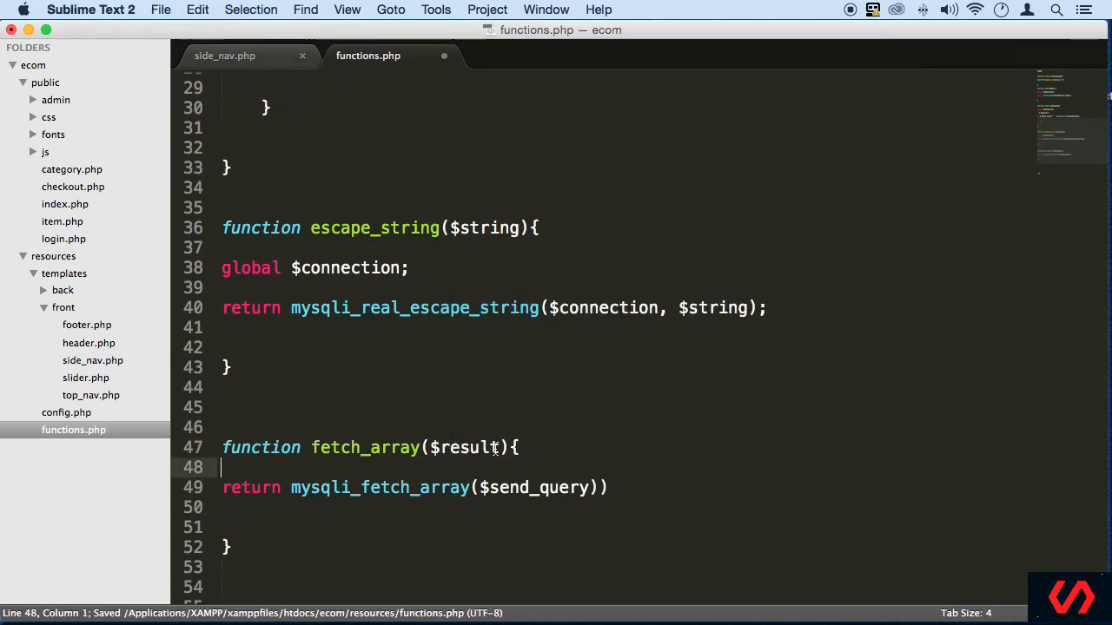
Step: Replace $send_query with $result in the return line, save, and return to side_nav.php
{"action": "left_click_drag", "start_coordinate": [502, 447], "coordinate": [430, 447]}
{"action": "key", "text": "super+c"}
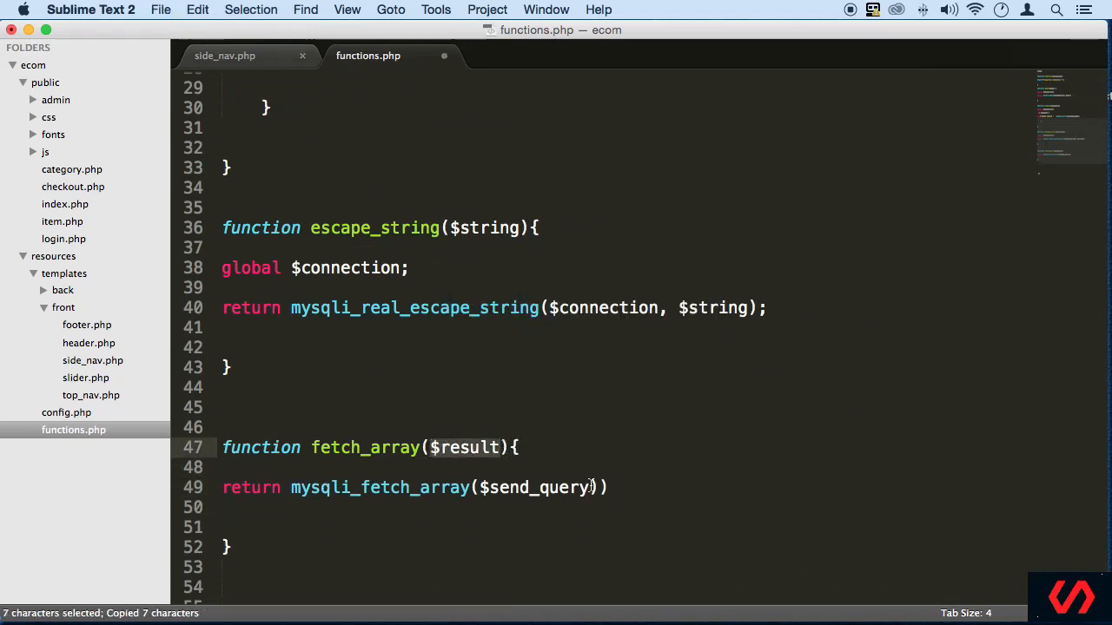
{"action": "left_click_drag", "start_coordinate": [594, 488], "coordinate": [480, 487]}
{"action": "key", "text": "super+v"}
{"action": "key", "text": "super+s"}
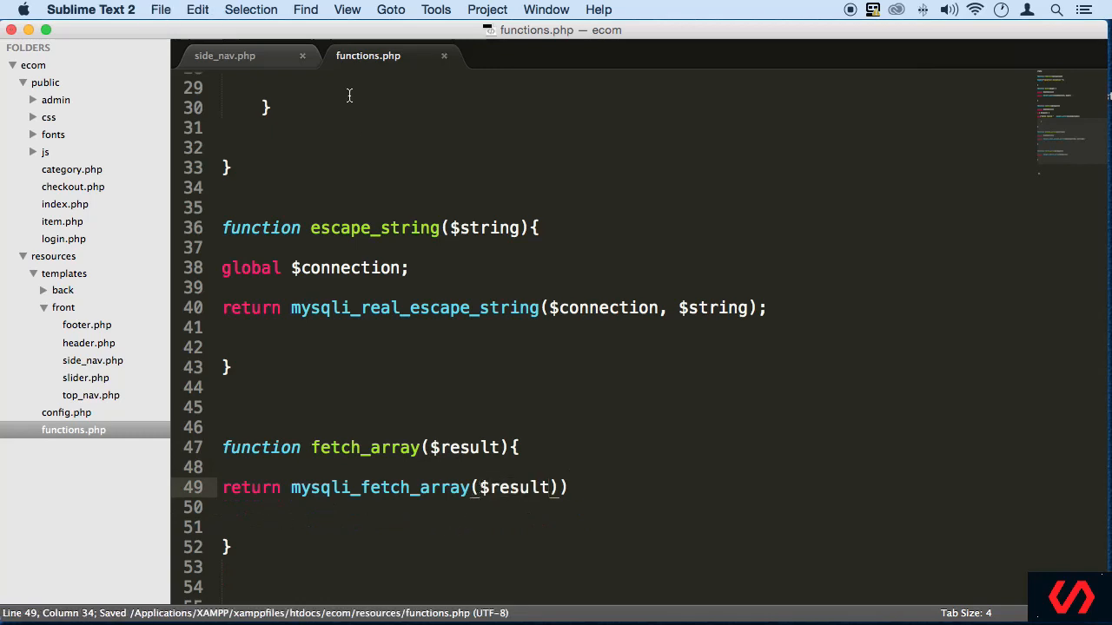
{"action": "left_click", "coordinate": [270, 59]}
{"action": "left_click", "coordinate": [762, 380]}
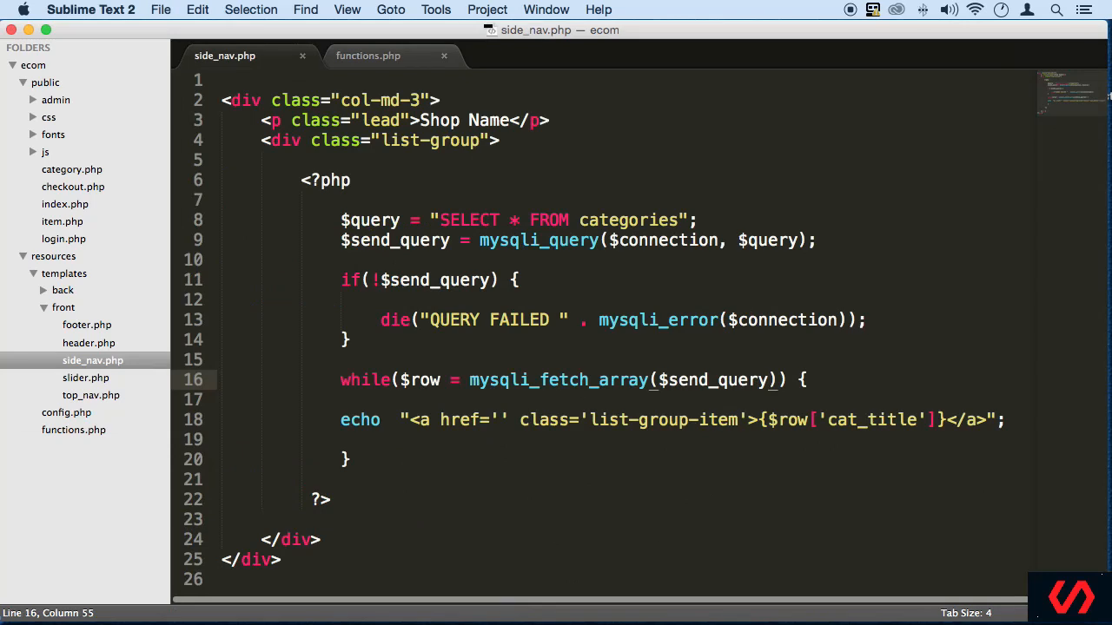
{"action": "left_click_drag", "start_coordinate": [479, 241], "coordinate": [569, 241]}
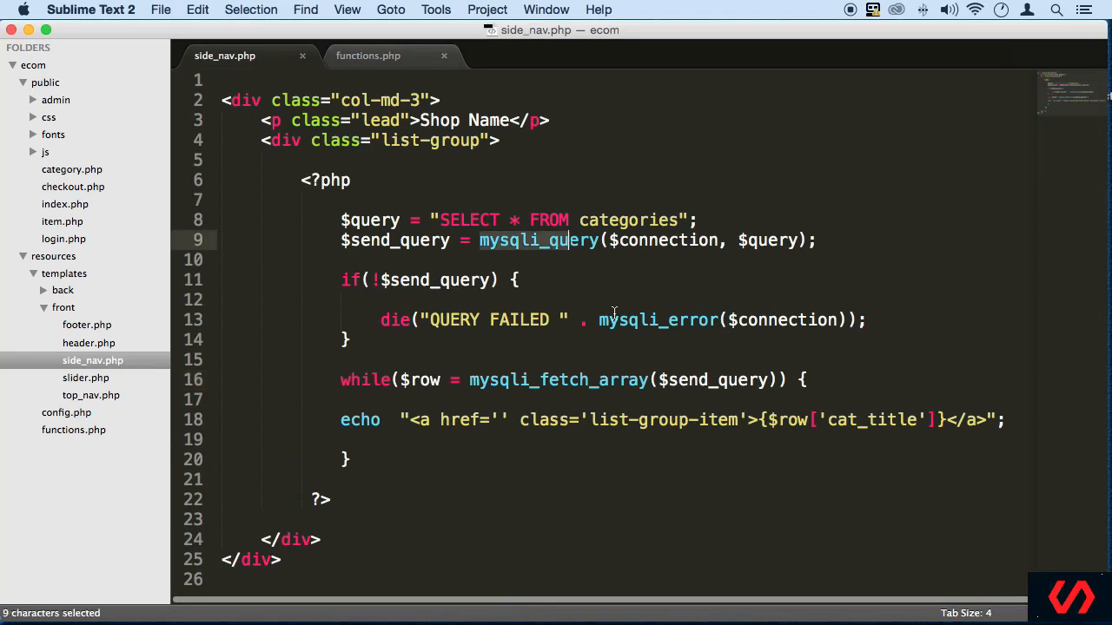
{"action": "left_click_drag", "start_coordinate": [599, 320], "coordinate": [861, 321]}
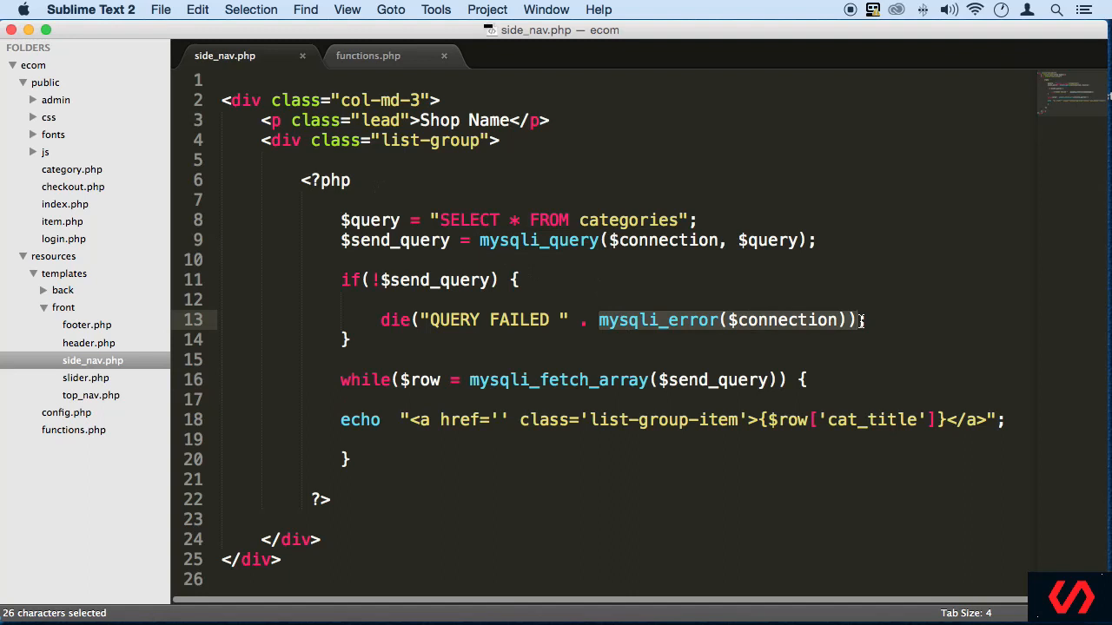
{"action": "left_click", "coordinate": [638, 320]}
{"action": "left_click_drag", "start_coordinate": [599, 320], "coordinate": [728, 320]}
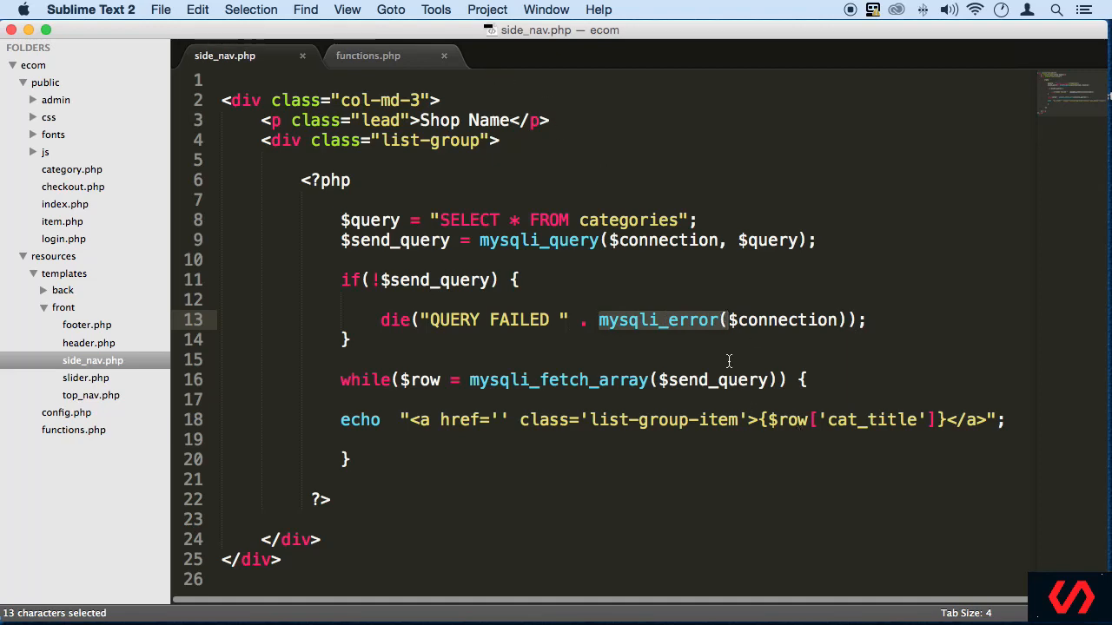
{"action": "left_click", "coordinate": [353, 63]}
{"action": "scroll", "coordinate": [305, 347], "scroll_direction": "up", "scroll_amount": 5}
{"action": "scroll", "coordinate": [362, 378], "scroll_direction": "up", "scroll_amount": 2}
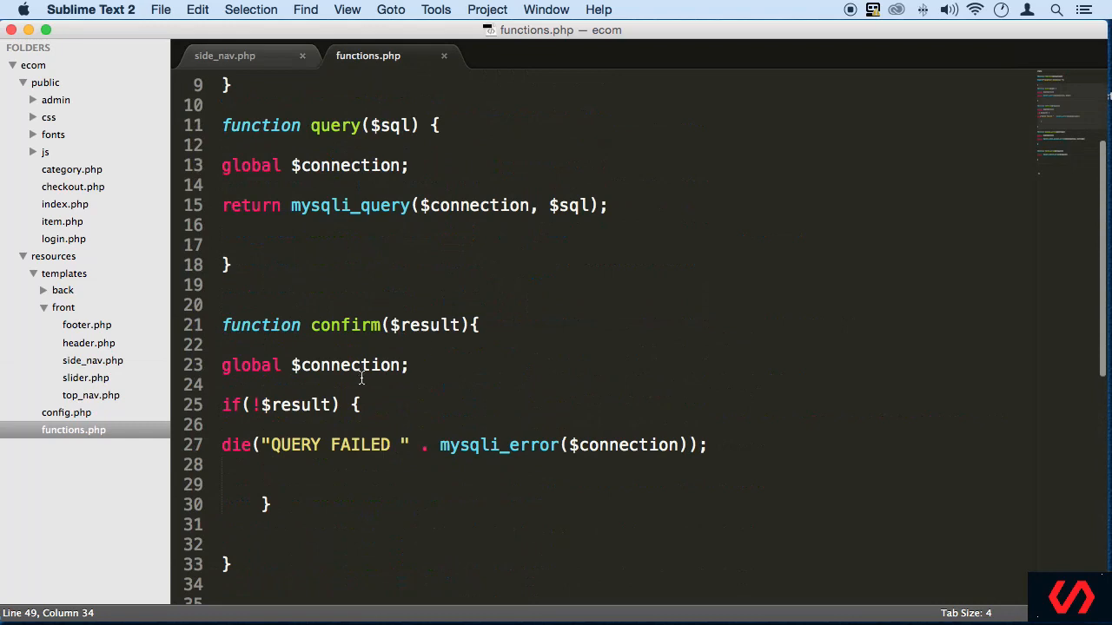
{"action": "left_click_drag", "start_coordinate": [263, 326], "coordinate": [433, 576]}
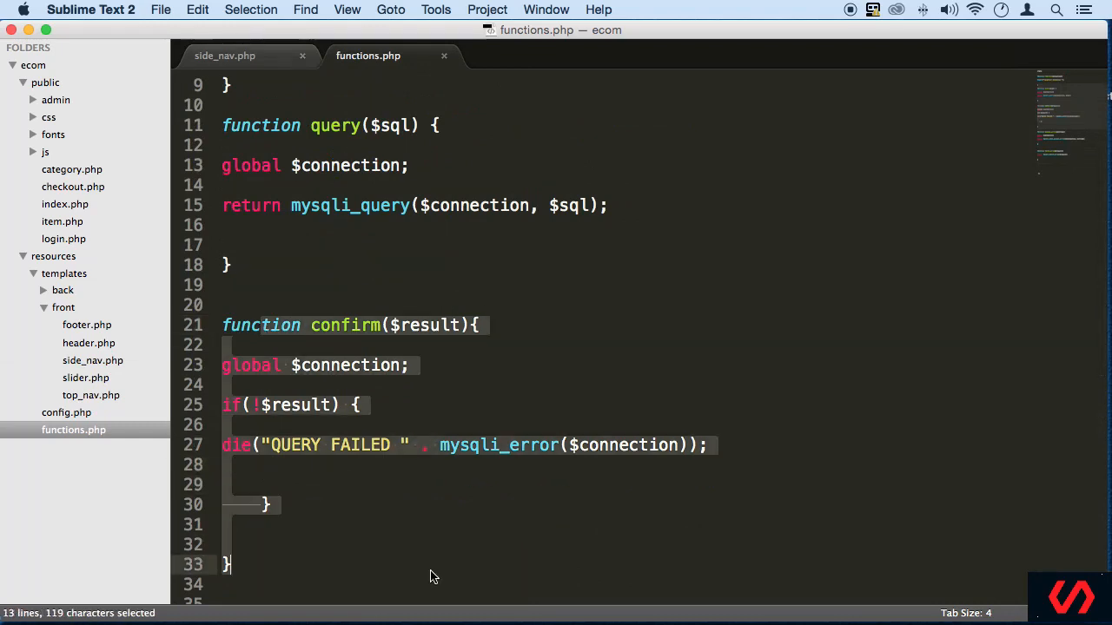
{"action": "left_click", "coordinate": [263, 56]}
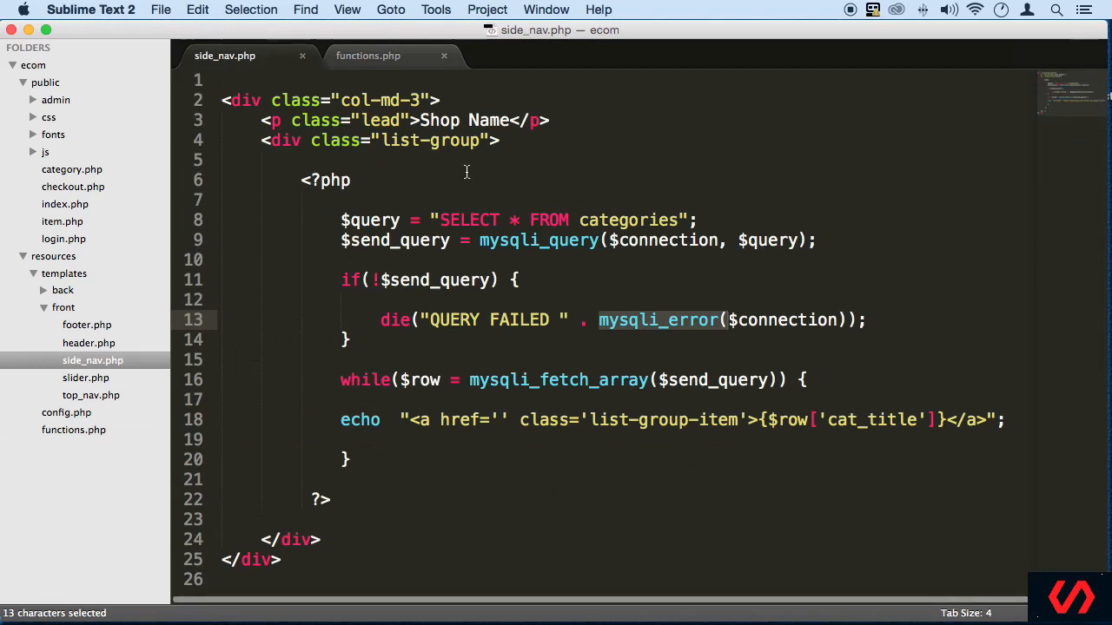
{"action": "left_click", "coordinate": [363, 56]}
{"action": "scroll", "coordinate": [491, 160], "scroll_direction": "up", "scroll_amount": 3}
{"action": "scroll", "coordinate": [528, 208], "scroll_direction": "down", "scroll_amount": 5}
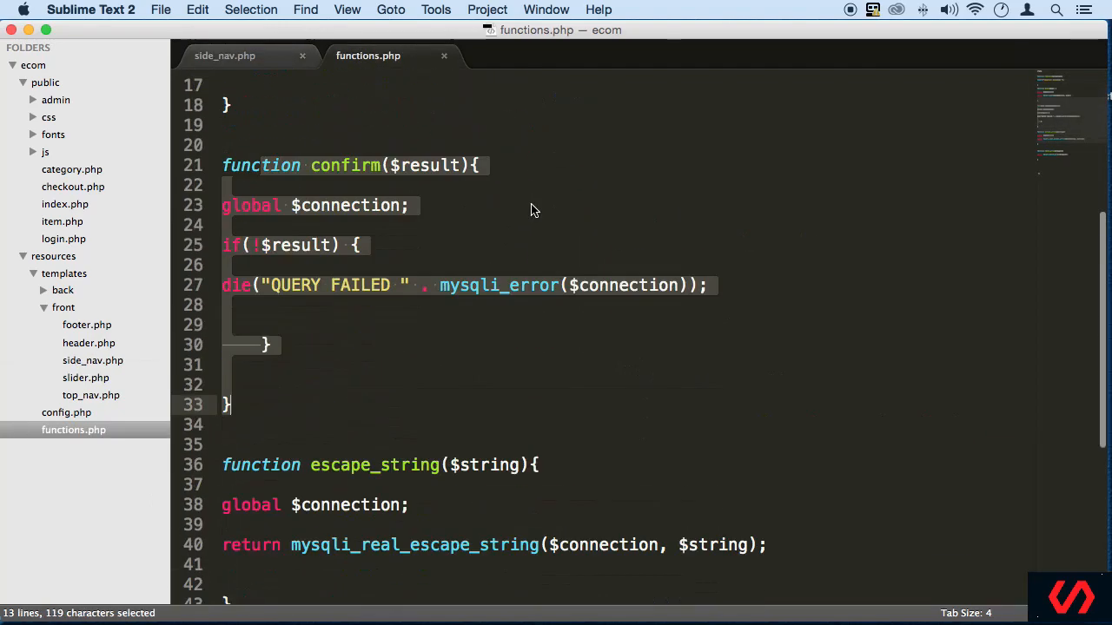
{"action": "scroll", "coordinate": [533, 209], "scroll_direction": "down", "scroll_amount": 4}
{"action": "scroll", "coordinate": [532, 208], "scroll_direction": "down", "scroll_amount": 2}
{"action": "scroll", "coordinate": [532, 209], "scroll_direction": "up", "scroll_amount": 10}
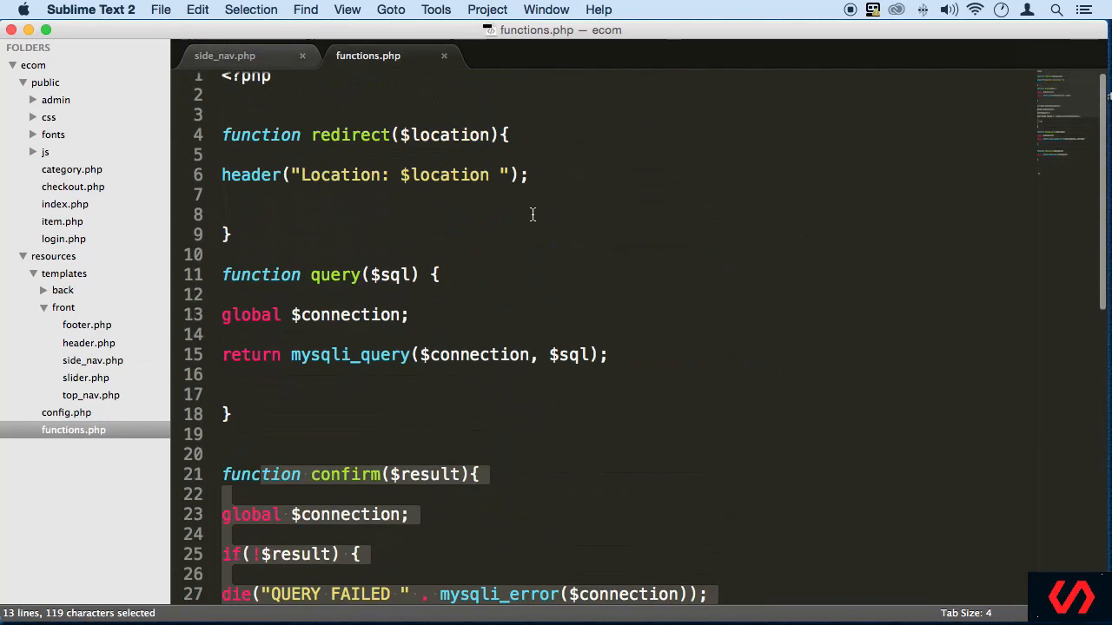
{"action": "left_click", "coordinate": [719, 262]}
{"action": "key", "text": "super+s"}
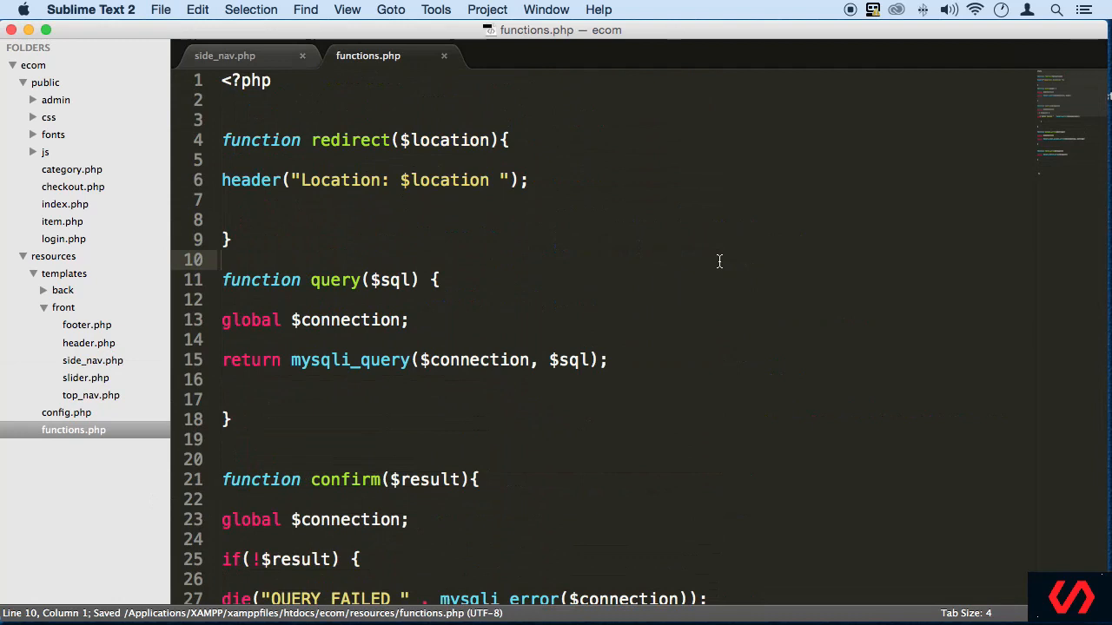